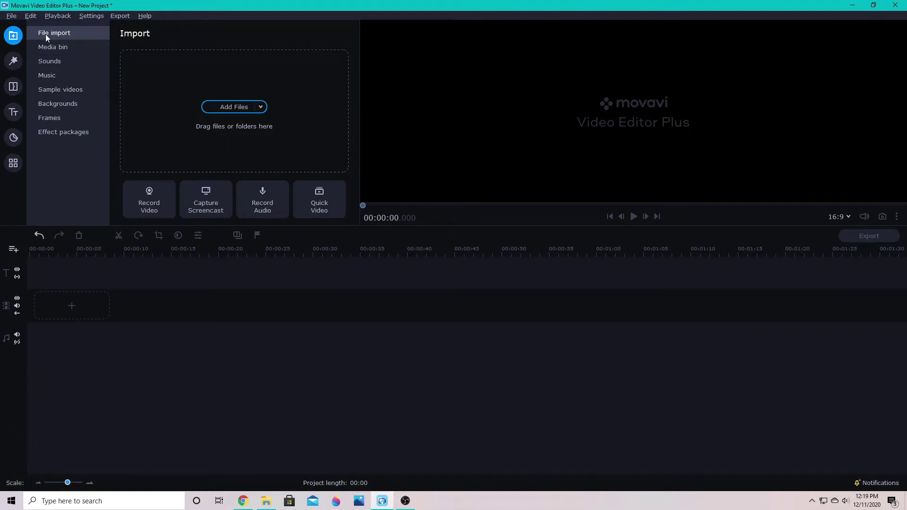
Import all nine photos from the "puppy stock photos" folder under Editor stock into the media bin.
left_click(218, 108)
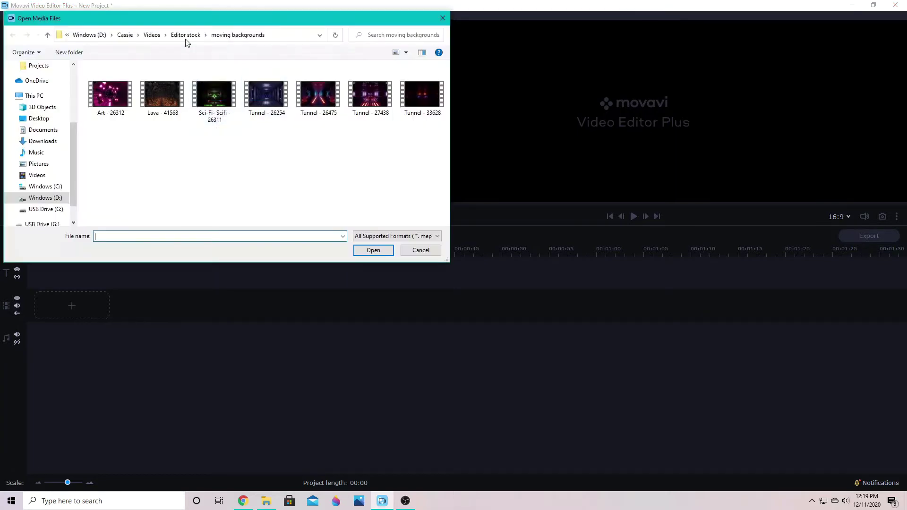
left_click(190, 36)
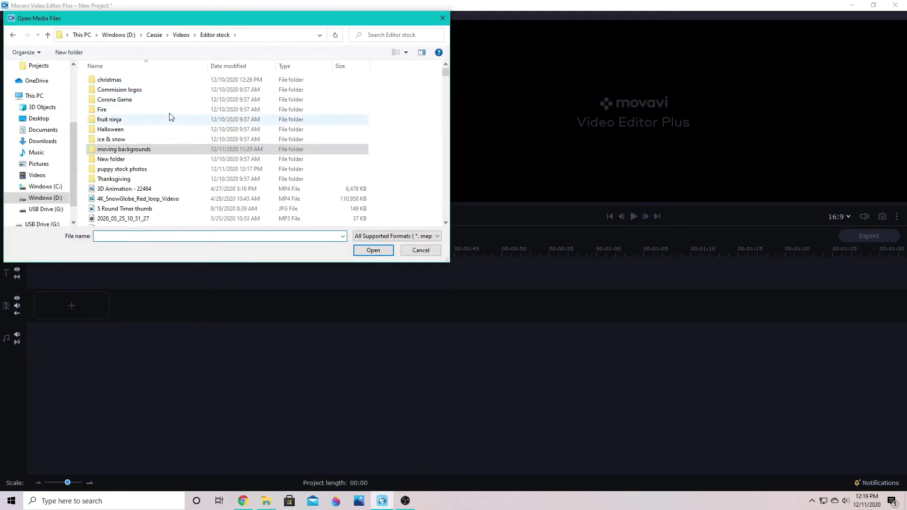
left_click(146, 173)
double_click(147, 173)
left_click_drag(423, 169, 113, 90)
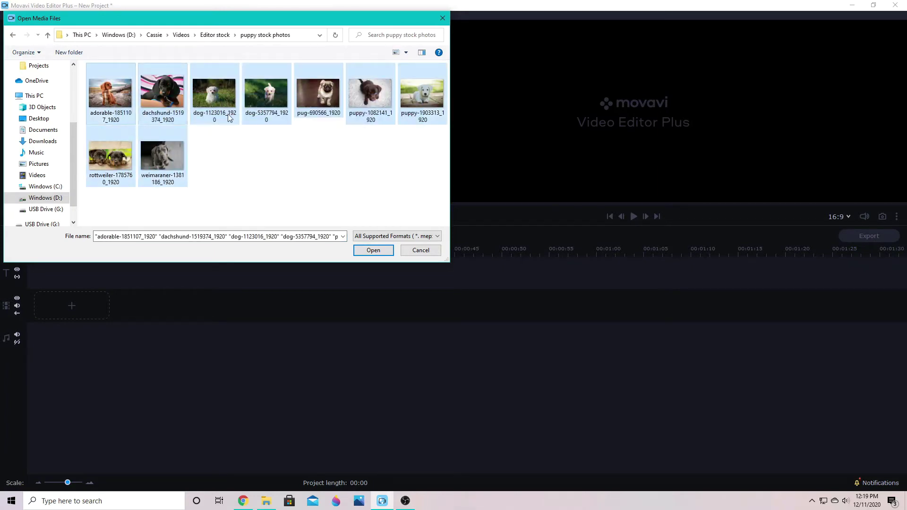
left_click(372, 250)
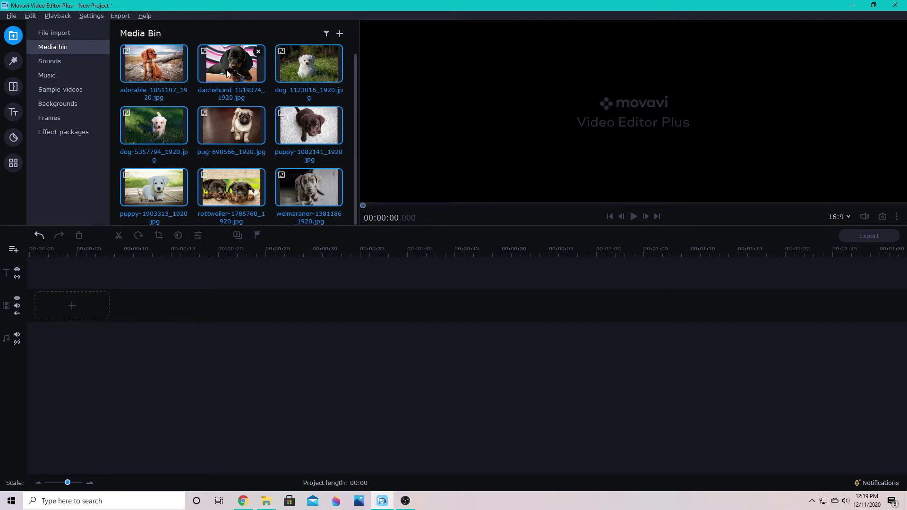
Place all nine imported puppy photos at the start of the video track and clear the selection.
left_click_drag(226, 70, 97, 300)
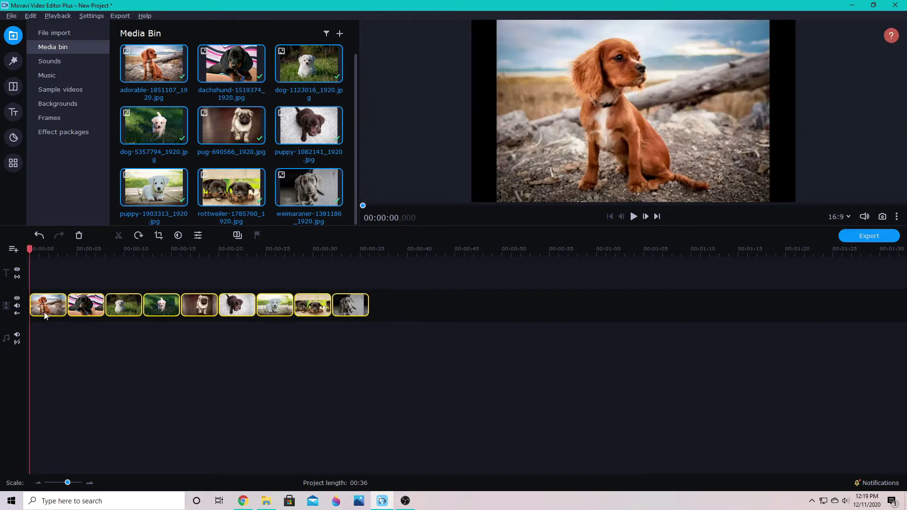
left_click(434, 314)
left_click(270, 221)
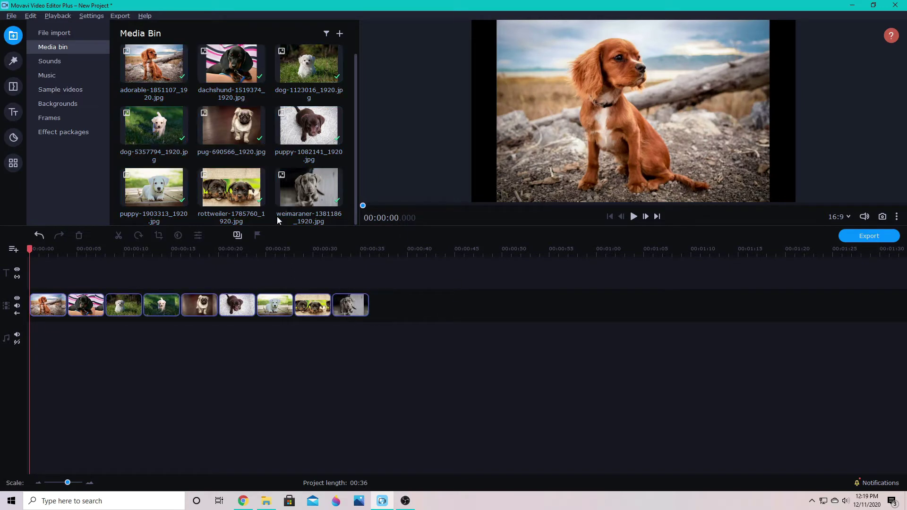
left_click_drag(347, 303, 202, 348)
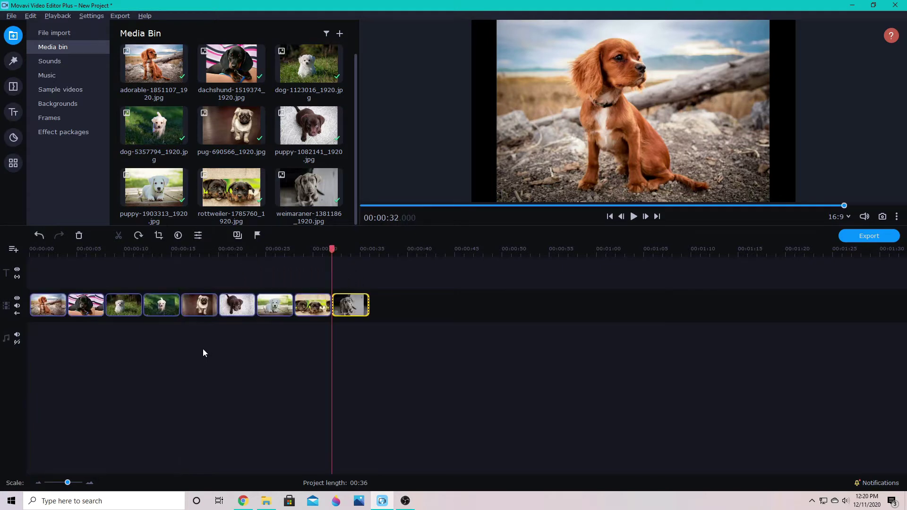
left_click_drag(230, 317, 375, 338)
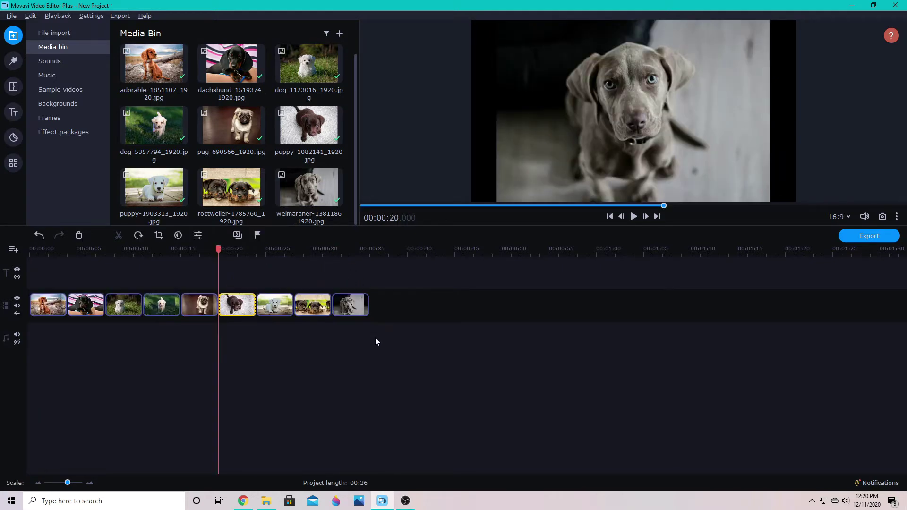
left_click(318, 310)
left_click_drag(317, 310, 92, 342)
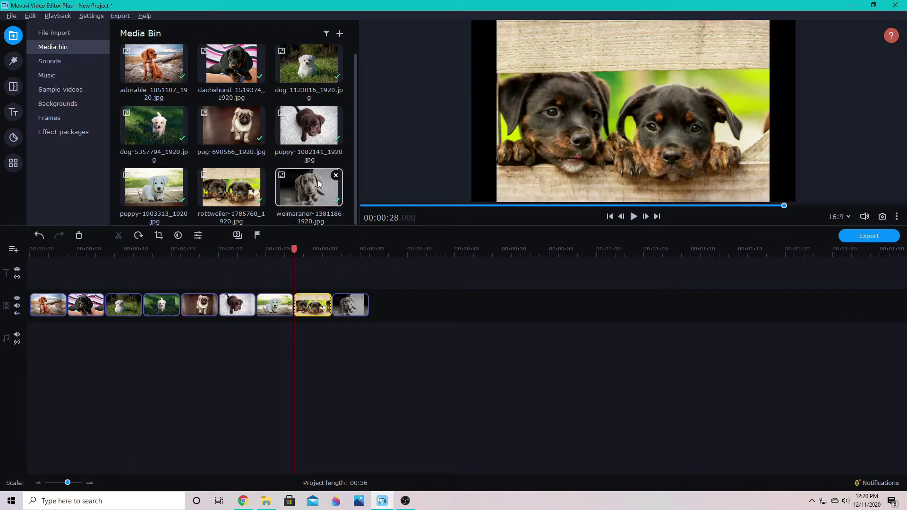
Add another copy of the pug photo after the last clip on the video track and delete it.
left_click_drag(254, 149, 379, 296)
left_click(392, 307)
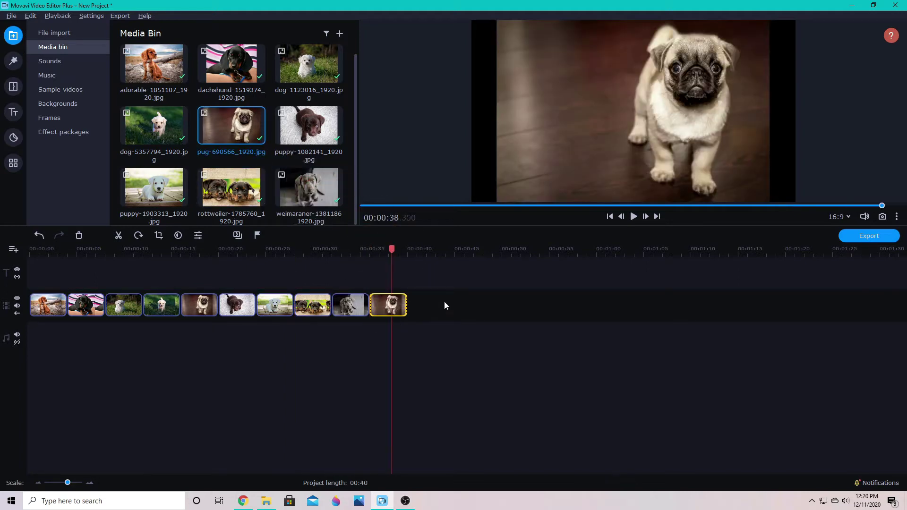
key("Delete")
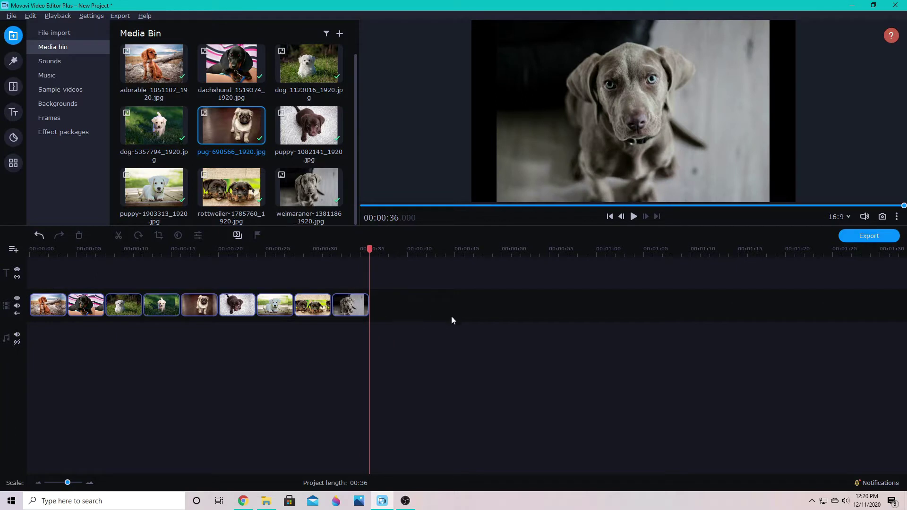
Open the clip properties of the last photo, the weimaraner, and examine its duration setting.
left_click(359, 310)
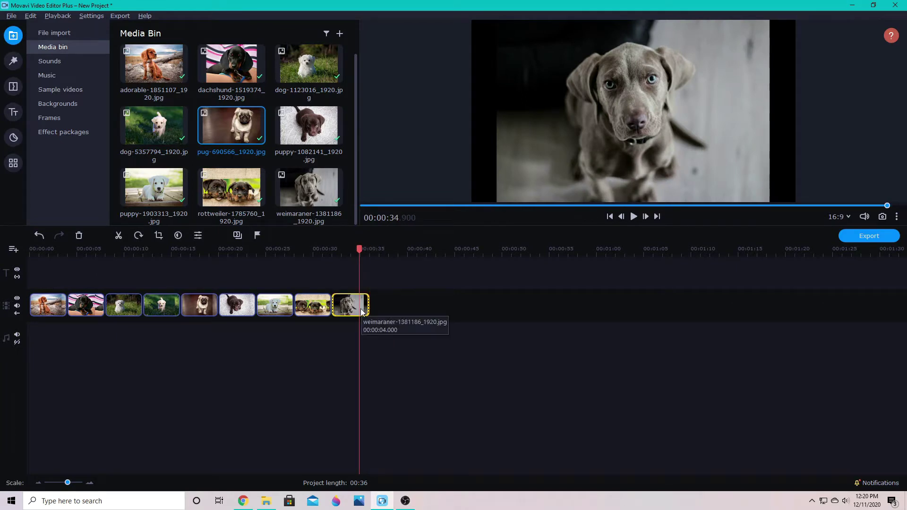
right_click(363, 311)
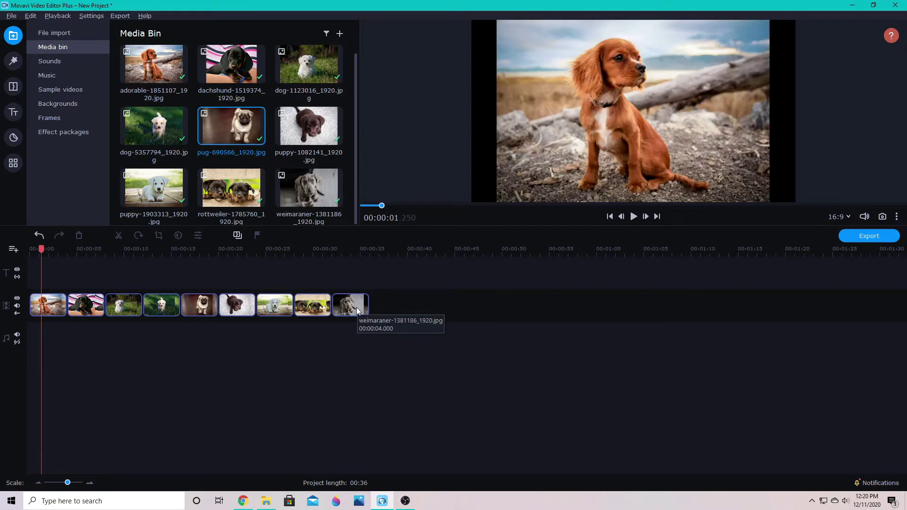
left_click(356, 307)
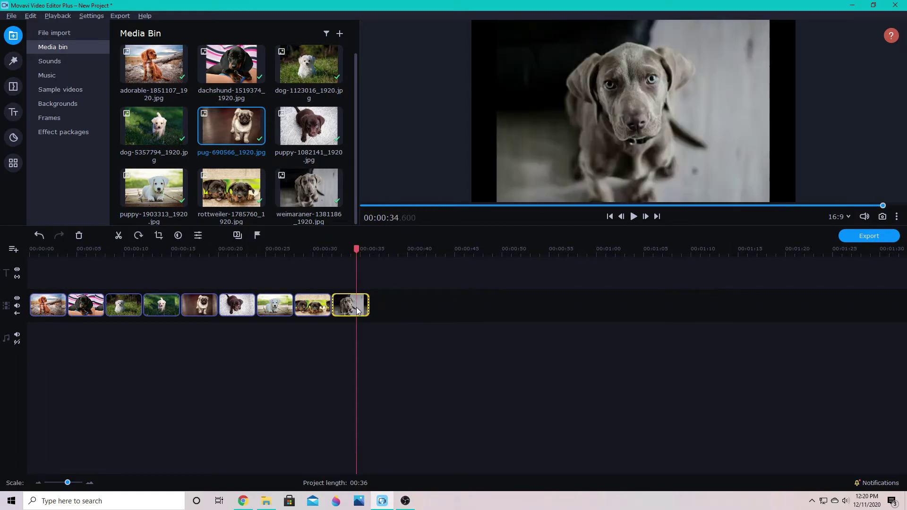
left_click(330, 253)
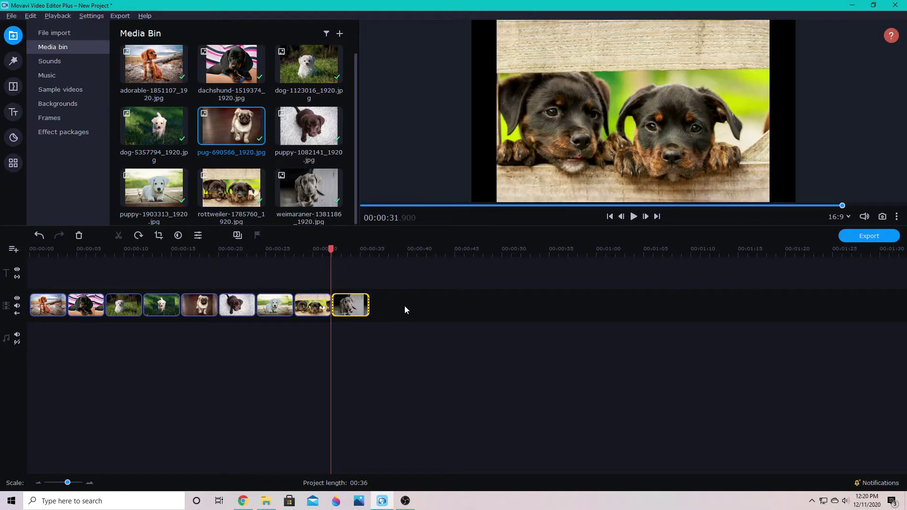
double_click(361, 308)
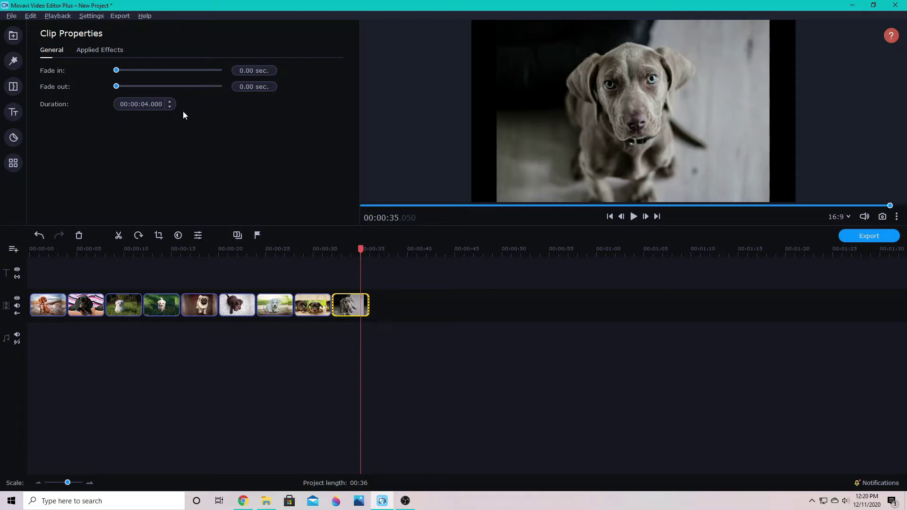
left_click(170, 106)
Try a duration of 3 seconds on all photo clips at once and set it back to 4 seconds.
left_click_drag(404, 309, 55, 307)
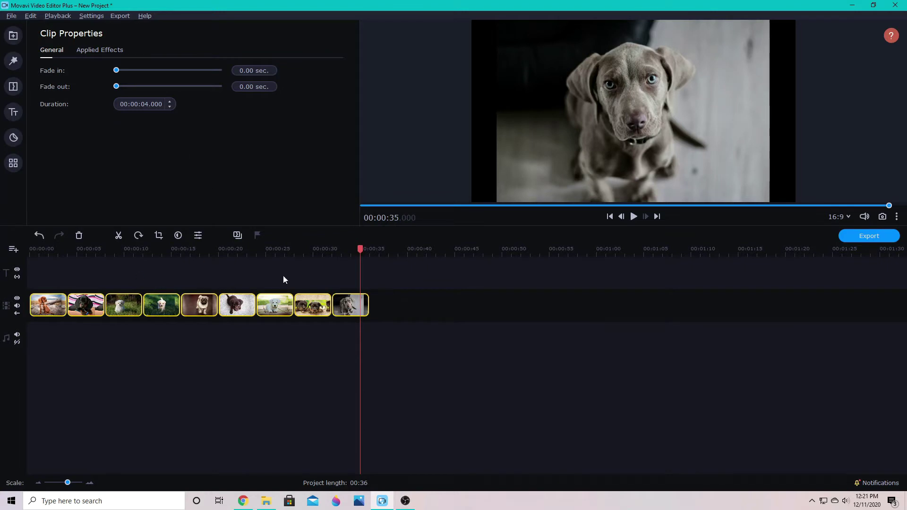
left_click(168, 107)
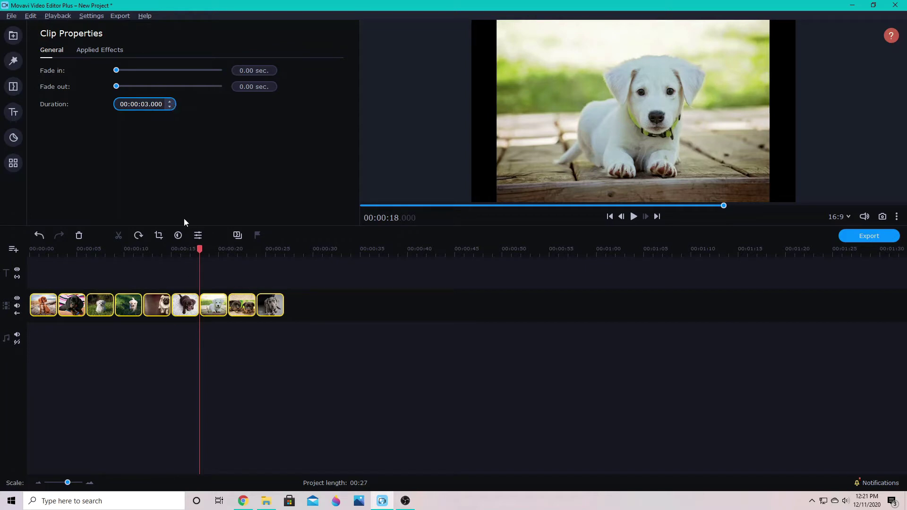
left_click(171, 103)
left_click(318, 330)
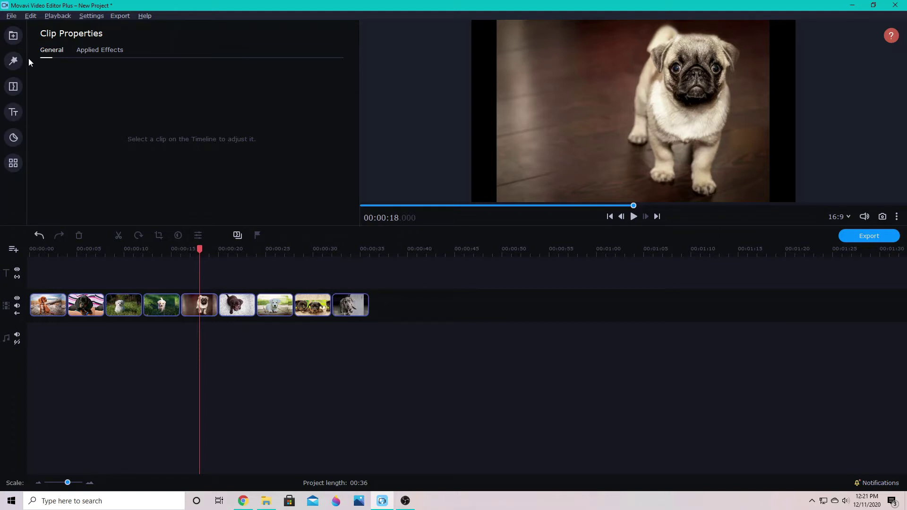
Add the Warp transition "Spiral - right-down" between the first two photos on the video track.
left_click(13, 88)
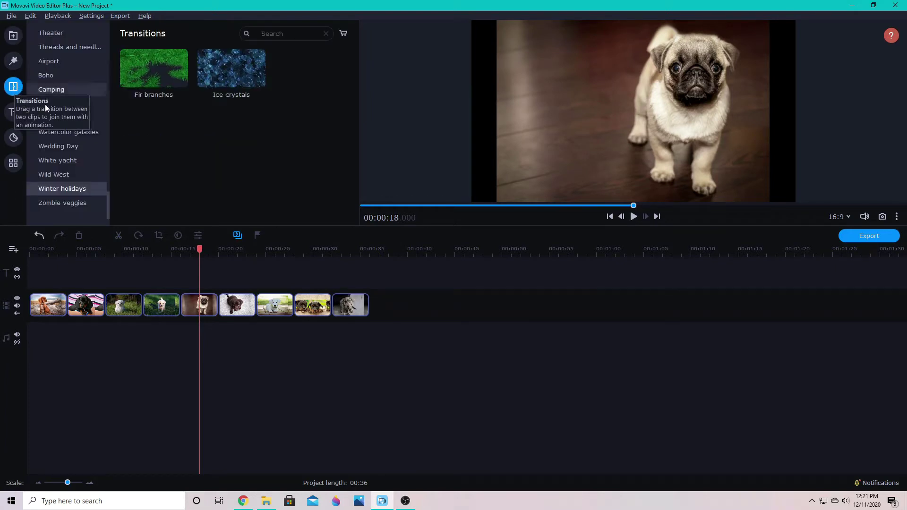
left_click_drag(106, 208, 106, 44)
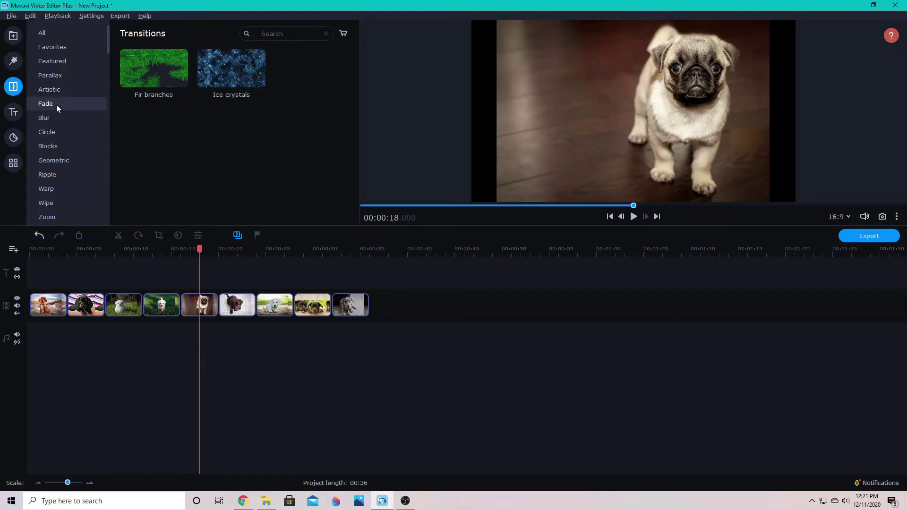
left_click(45, 189)
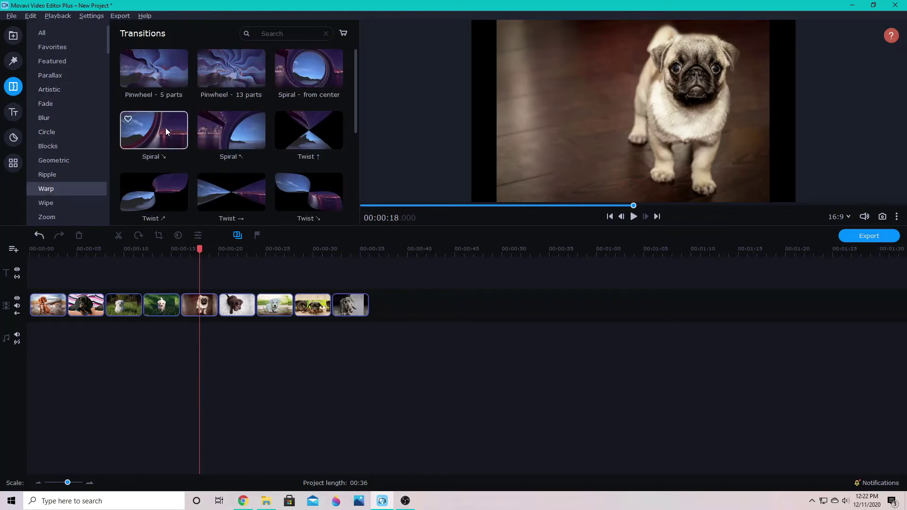
left_click_drag(160, 127, 65, 311)
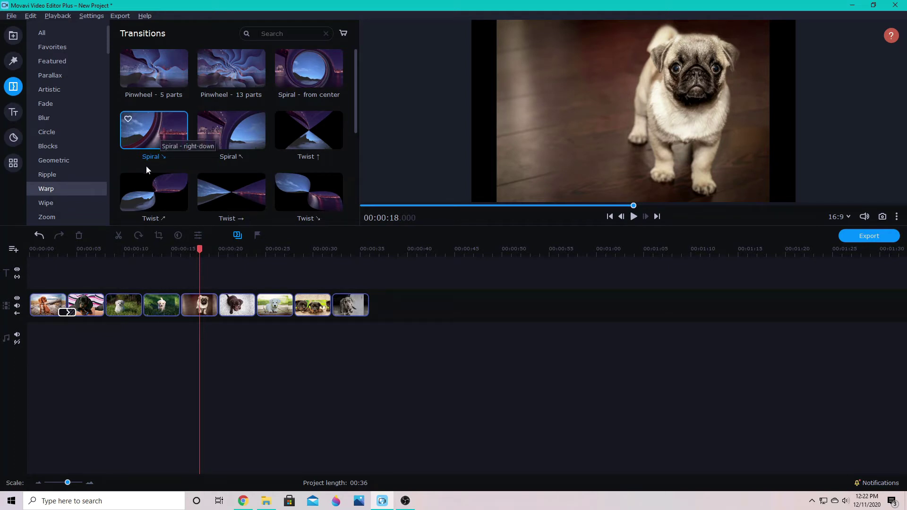
Apply the Circle out transition with a duration of 1 second to all clips using the transition wizard.
left_click(237, 236)
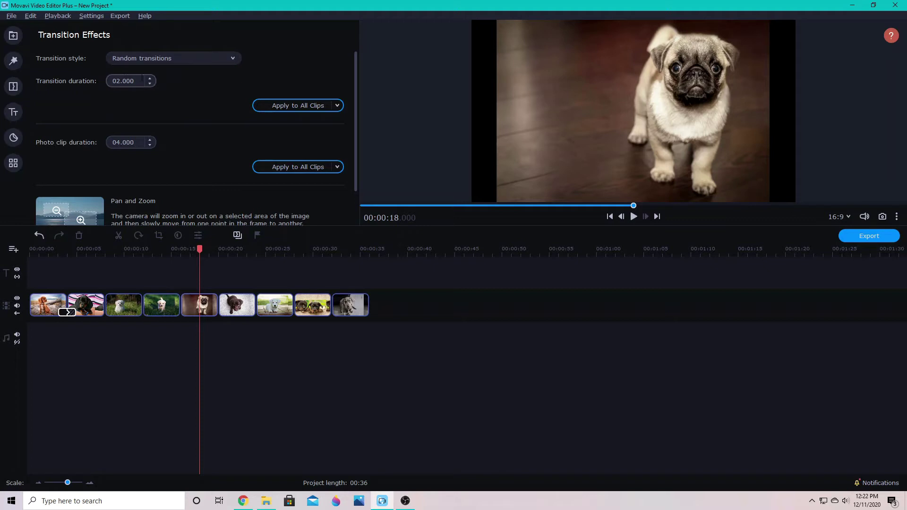
left_click(149, 83)
left_click(205, 59)
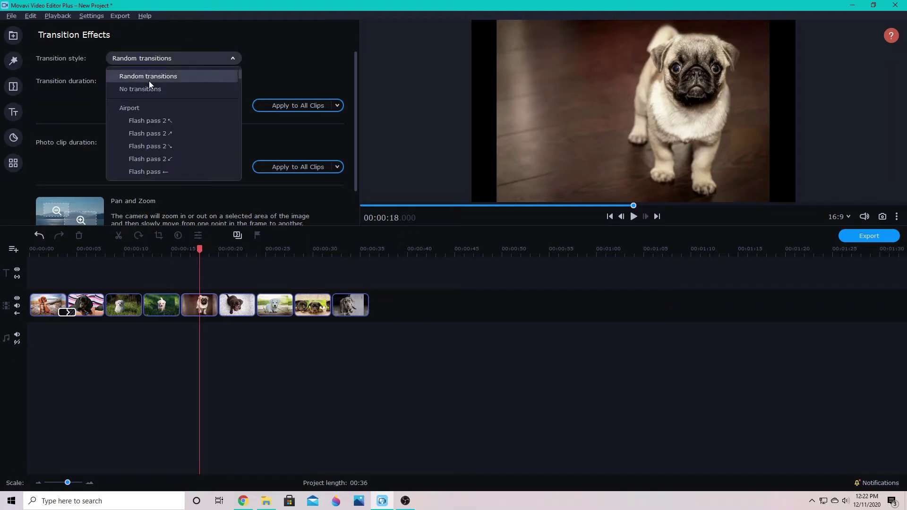
scroll(154, 120, "down", 10)
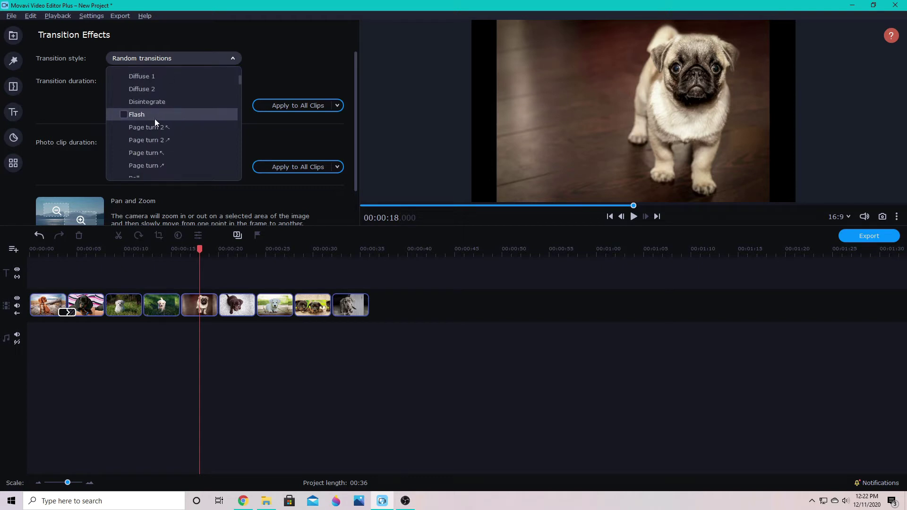
scroll(157, 118, "down", 10)
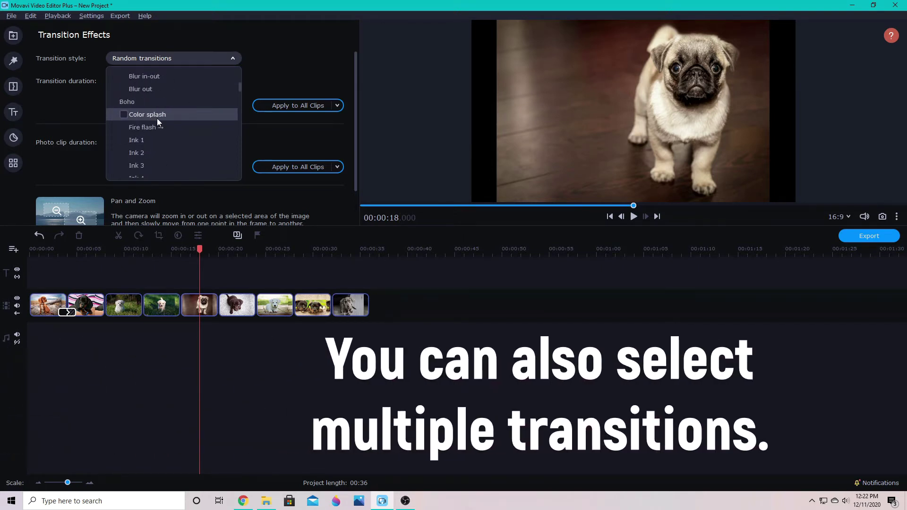
scroll(157, 118, "down", 3)
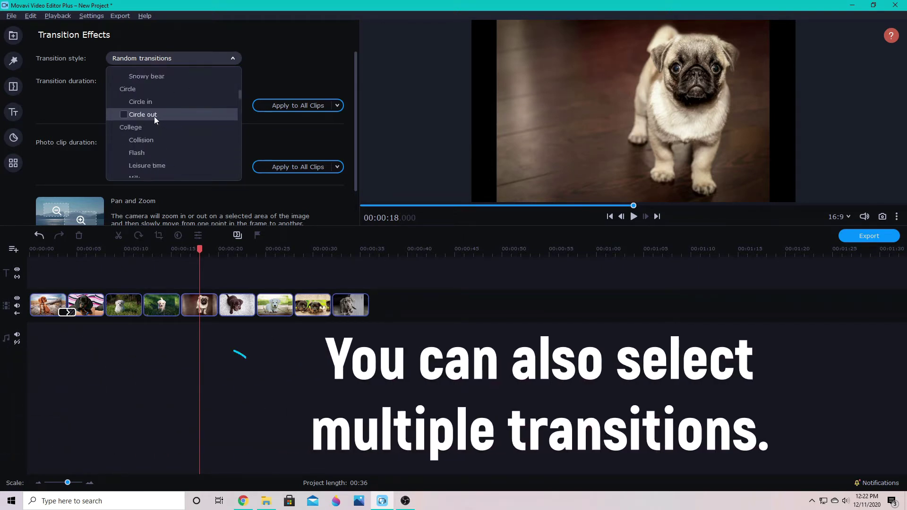
left_click(154, 117)
left_click(271, 121)
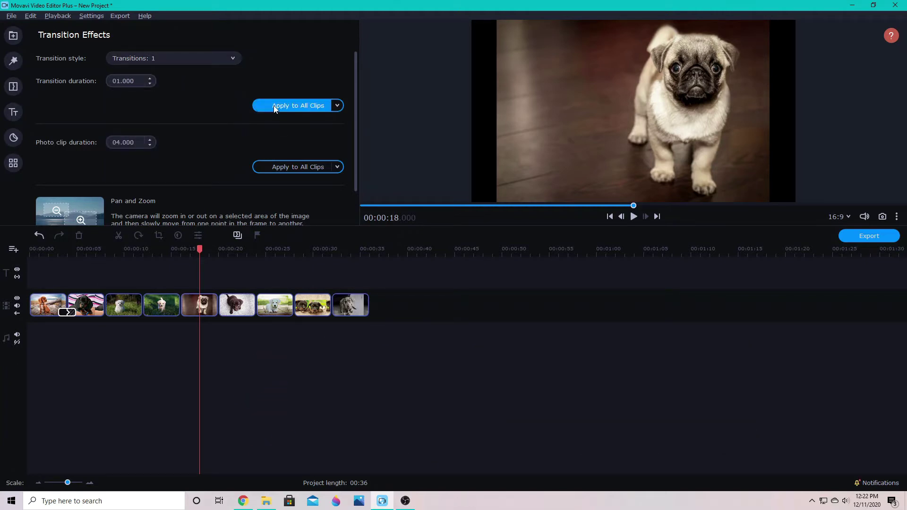
left_click(273, 106)
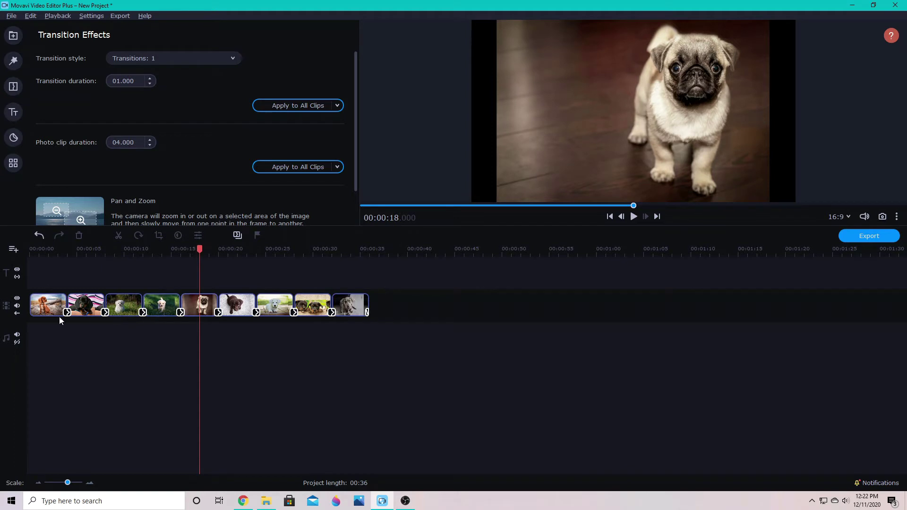
Play the project from about 3 seconds to preview the transitions between the photos.
left_click(58, 252)
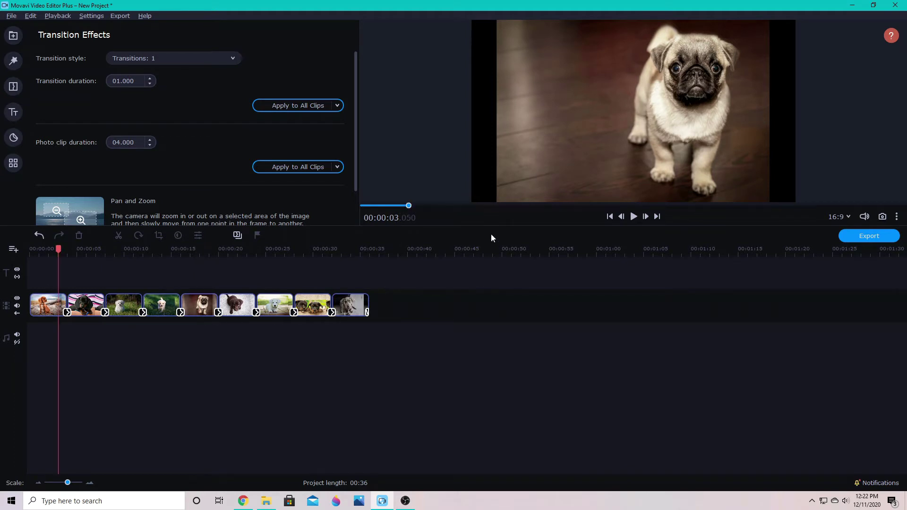
left_click(634, 216)
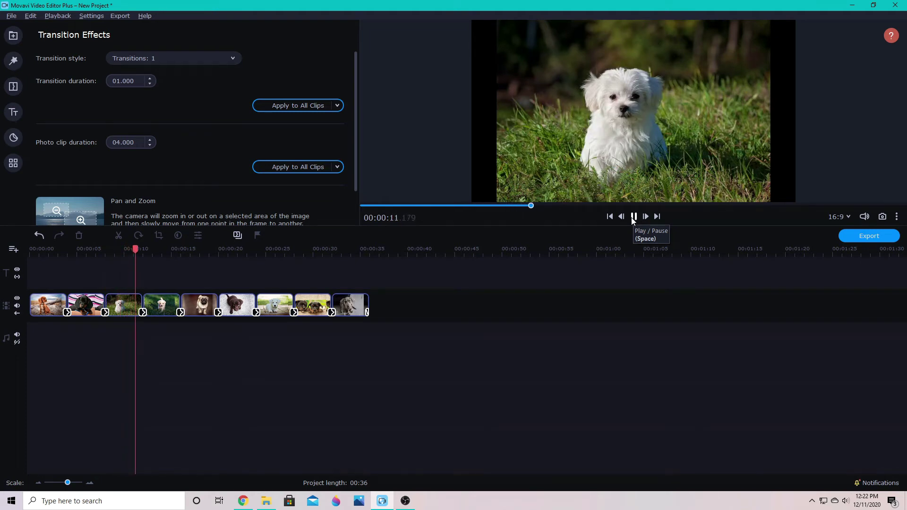
left_click(634, 220)
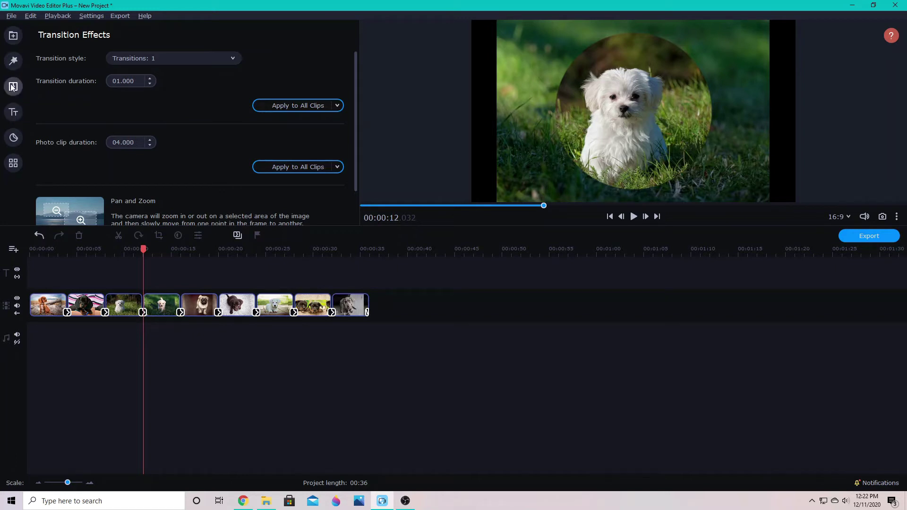
Try a photo clip duration of 3 seconds on all clips in the transition wizard and restore it to 4 seconds.
scroll(114, 177, "down", 2)
scroll(173, 193, "up", 2)
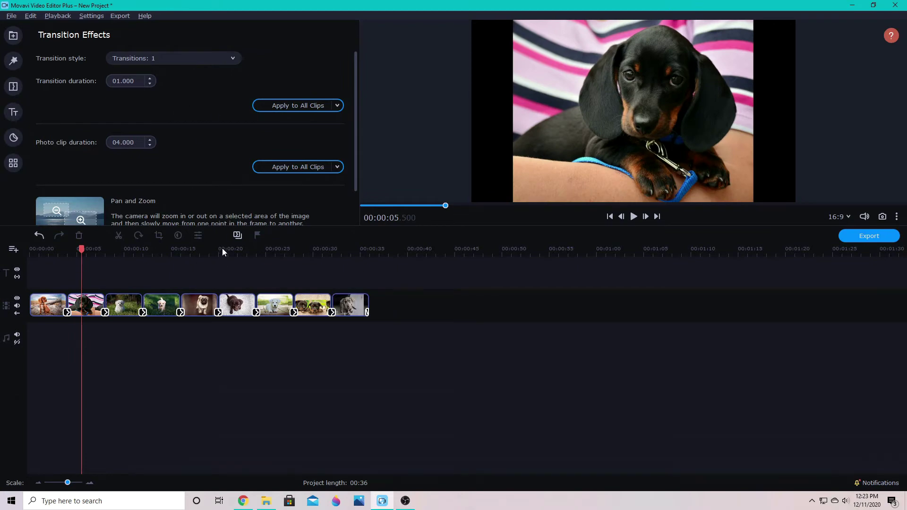
scroll(185, 172, "down", 1)
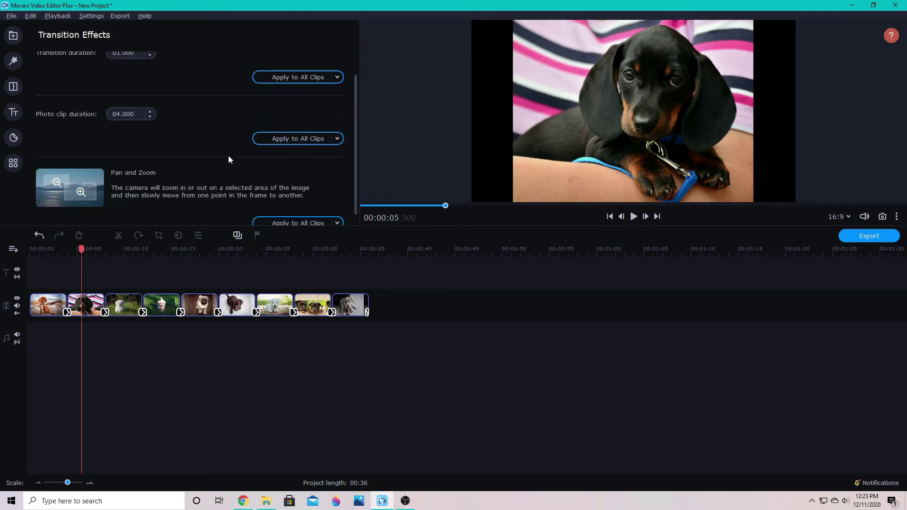
left_click(150, 117)
left_click(150, 118)
left_click(277, 139)
left_click(151, 117)
left_click(281, 140)
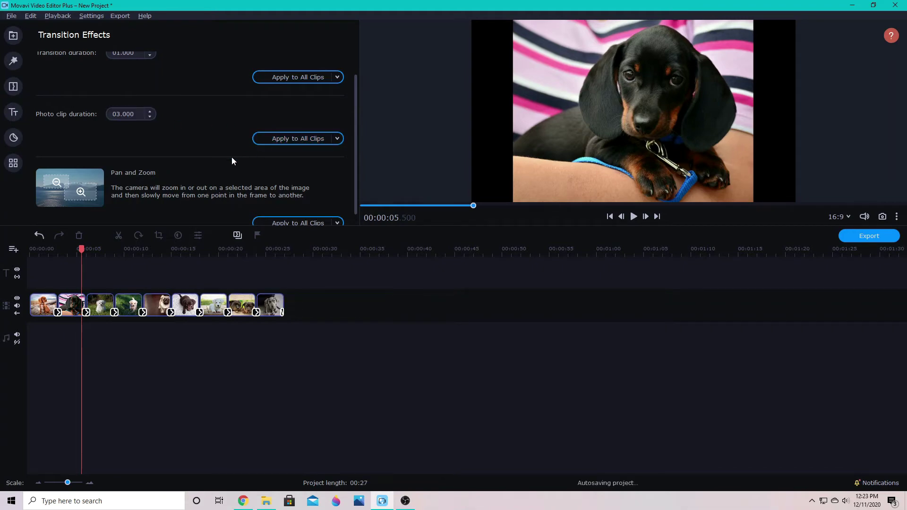
left_click(150, 111)
left_click(262, 138)
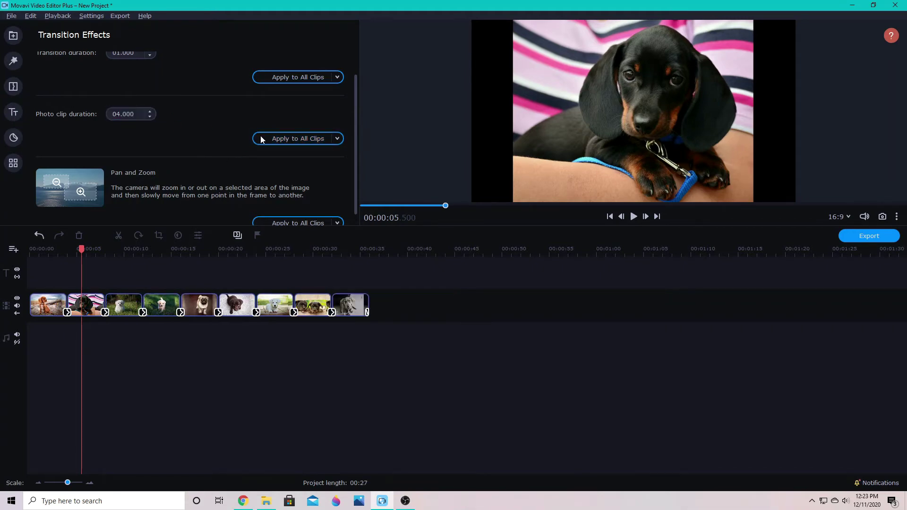
Apply the Pan and Zoom effect to all clips and move the playhead to the start of the timeline.
scroll(212, 194, "down", 1)
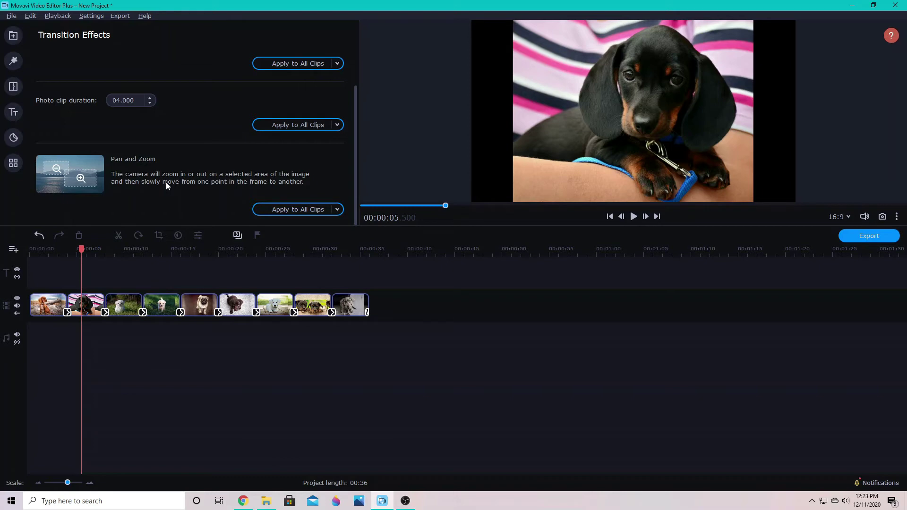
left_click(281, 209)
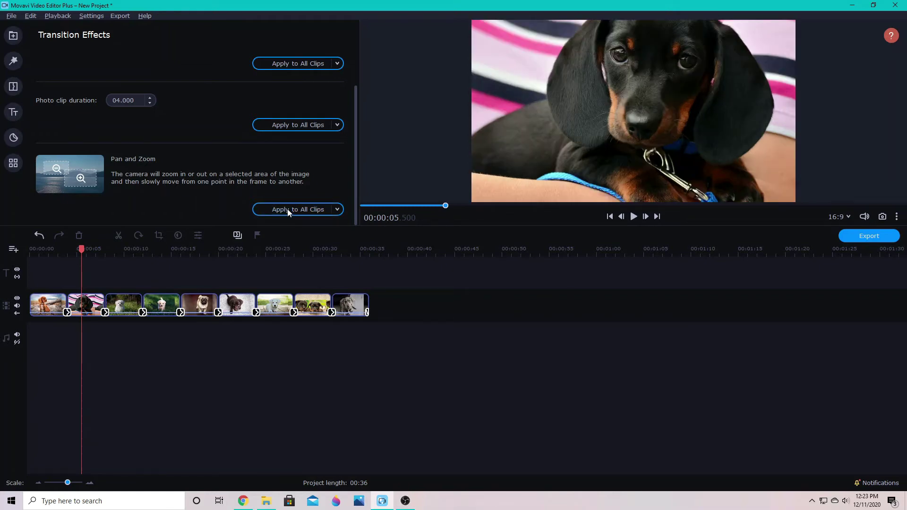
left_click(31, 257)
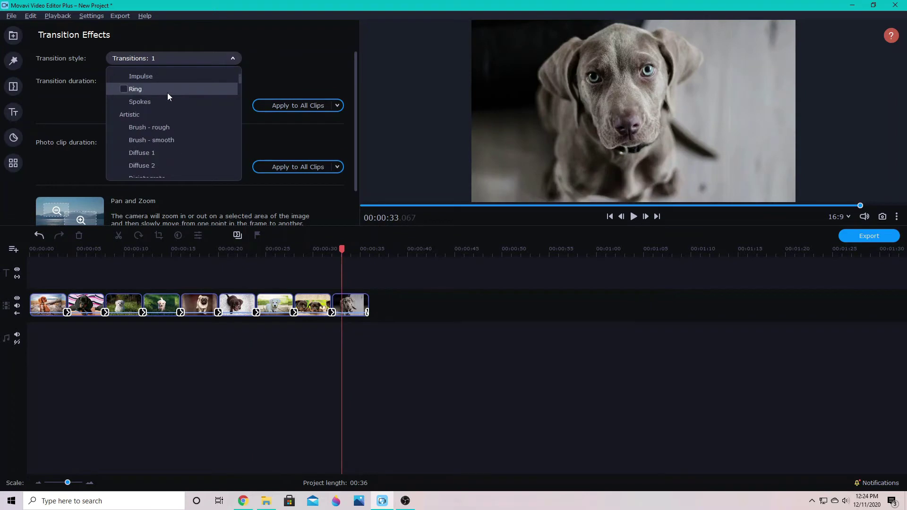
Apply random transitions with a duration of 2 seconds to all clips using the transition wizard.
scroll(167, 94, "up", 3)
left_click(167, 86)
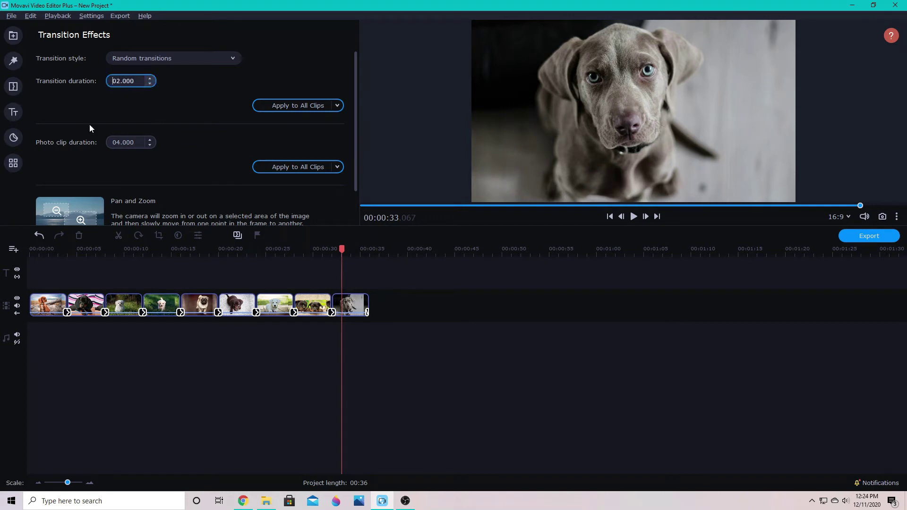
left_click(260, 107)
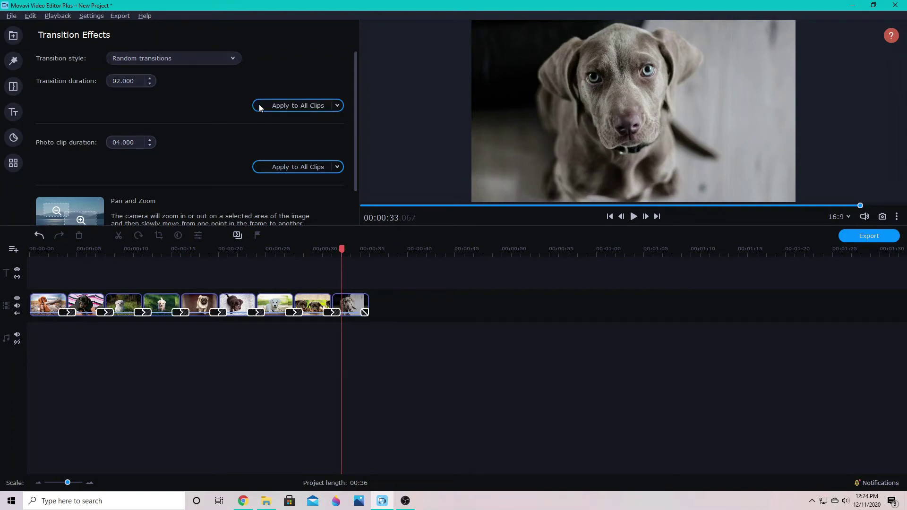
Play the project from about 2 seconds to preview the random transitions, then stop playback.
left_click(49, 255)
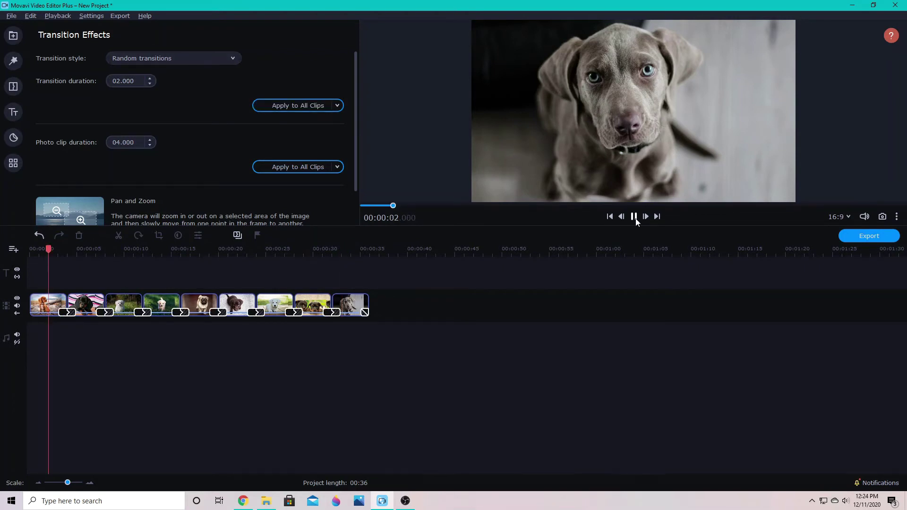
left_click(634, 216)
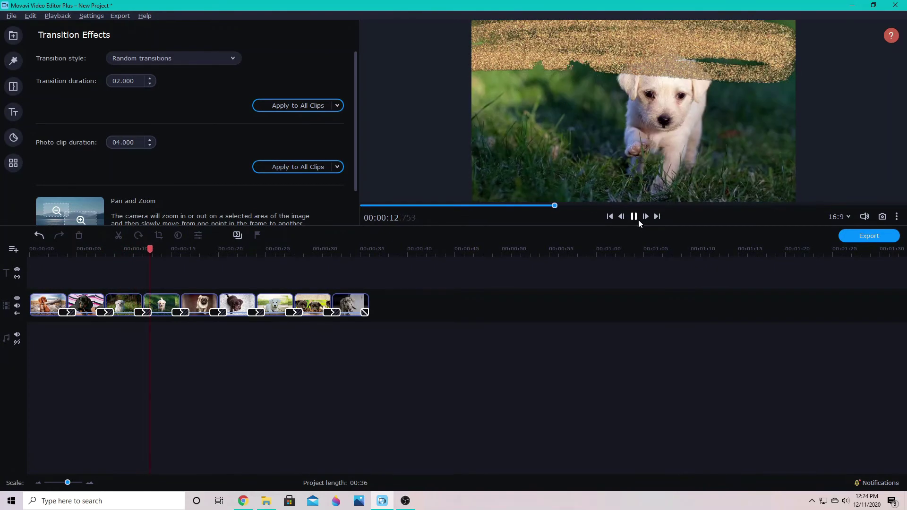
left_click(633, 216)
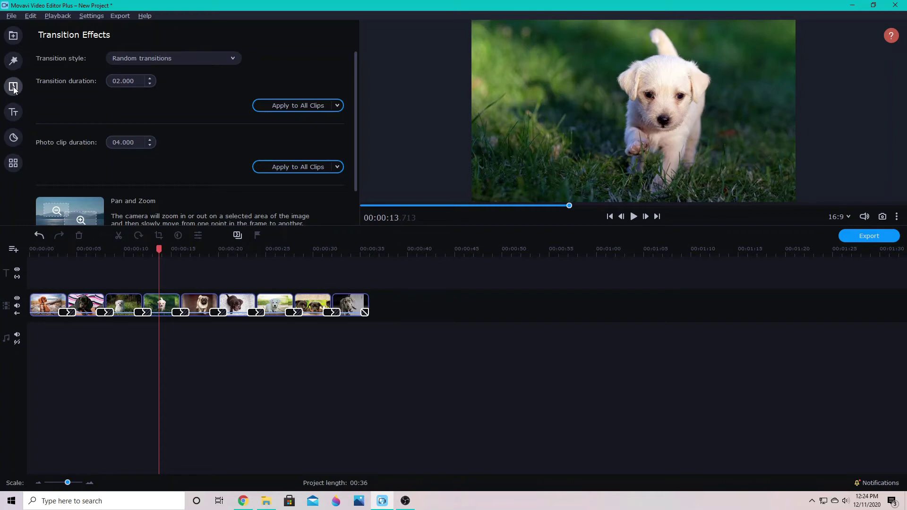
Check the properties of the transitions between the last three photos and close them without changes.
double_click(331, 312)
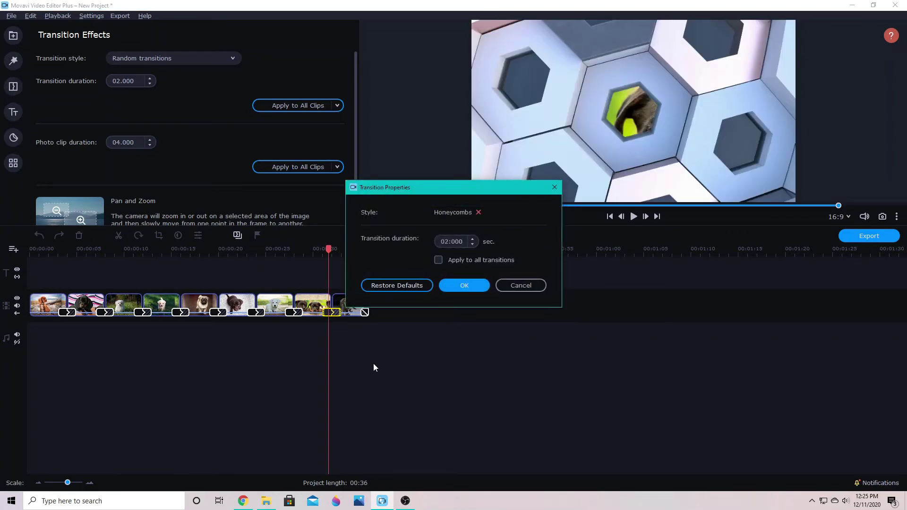
left_click(519, 286)
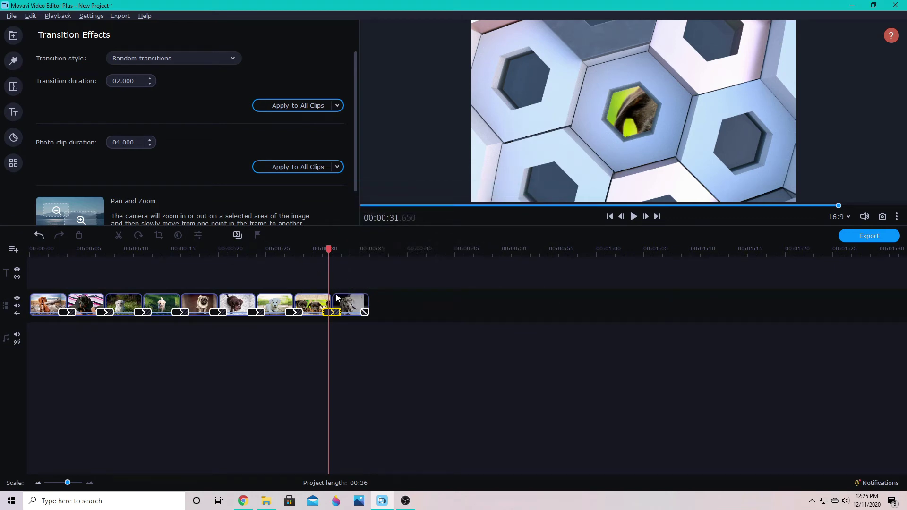
double_click(333, 312)
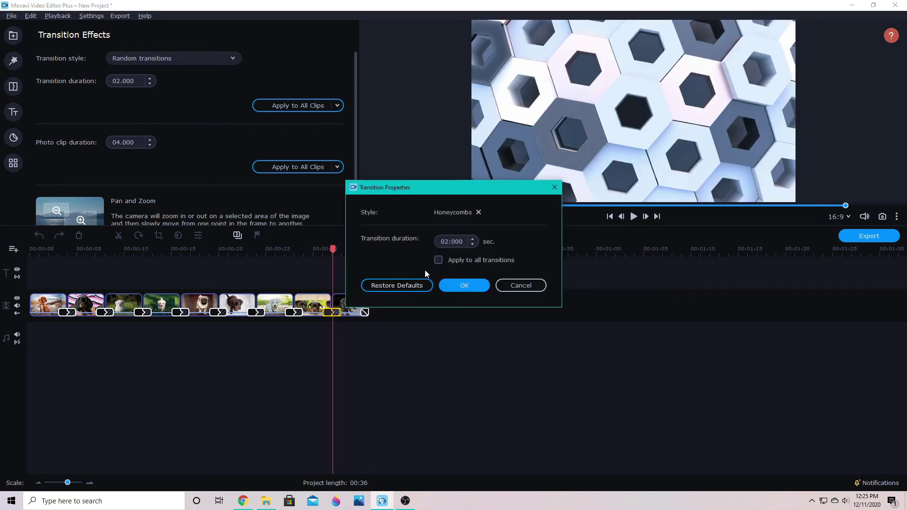
left_click(519, 285)
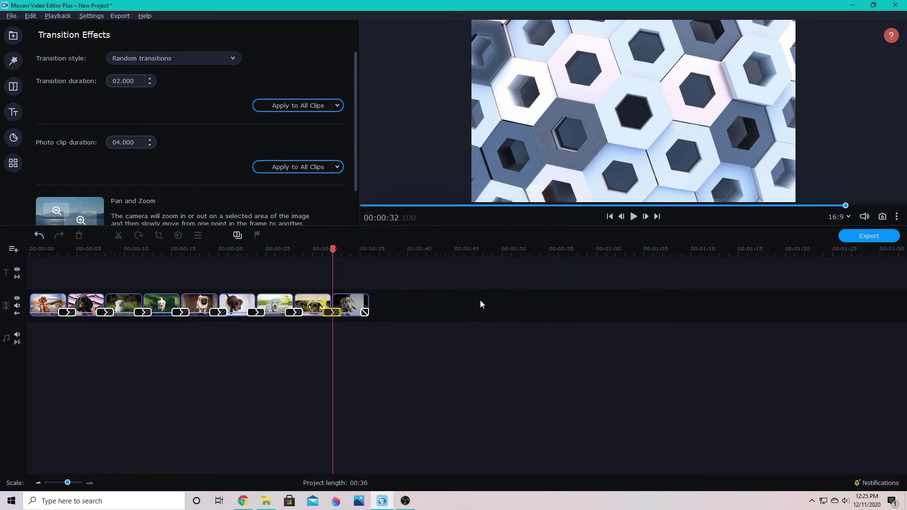
double_click(294, 312)
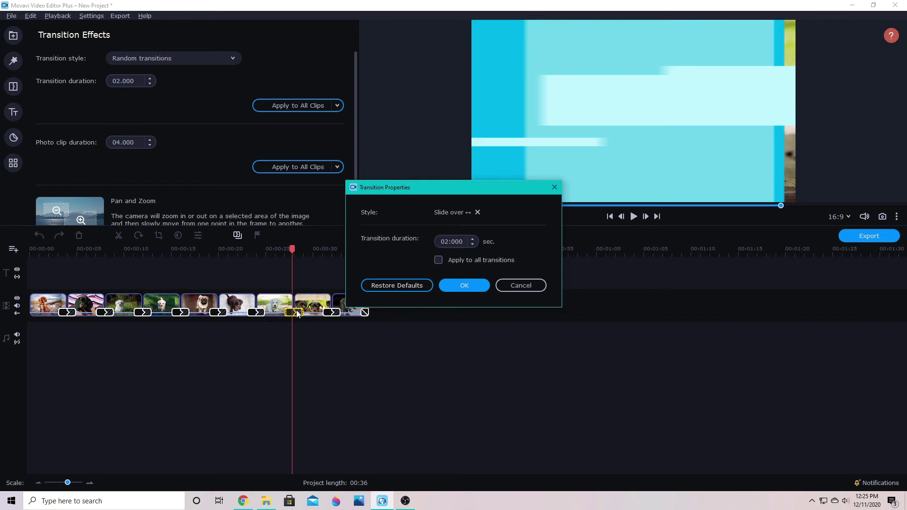
left_click(512, 287)
Remove all transitions from the clips on the video track.
right_click(294, 313)
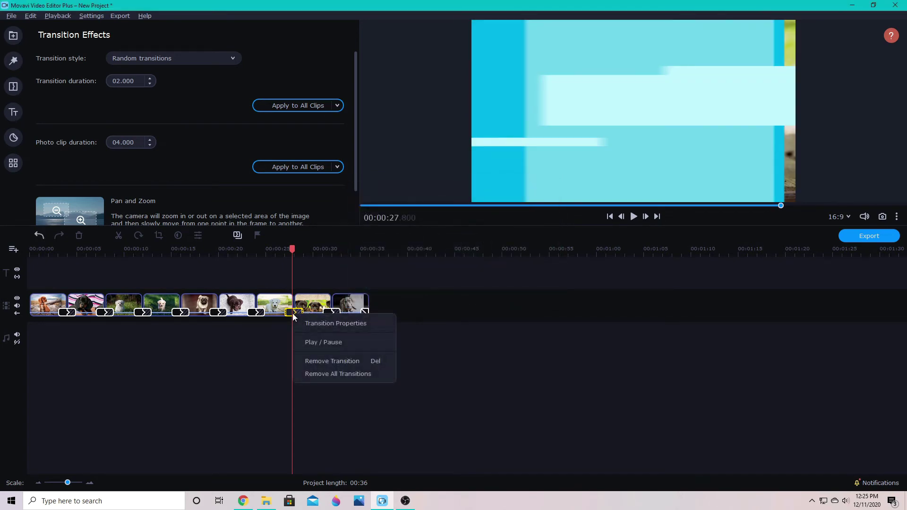
left_click(290, 318)
right_click(292, 313)
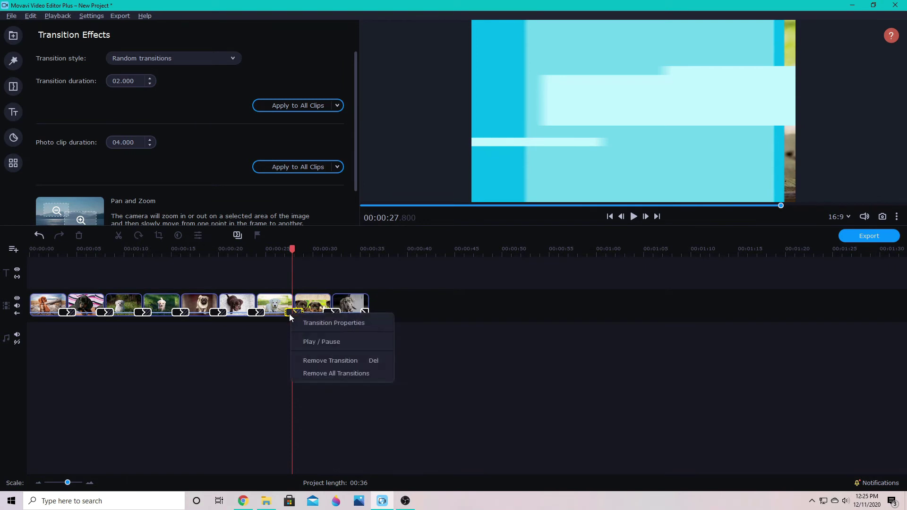
left_click(310, 373)
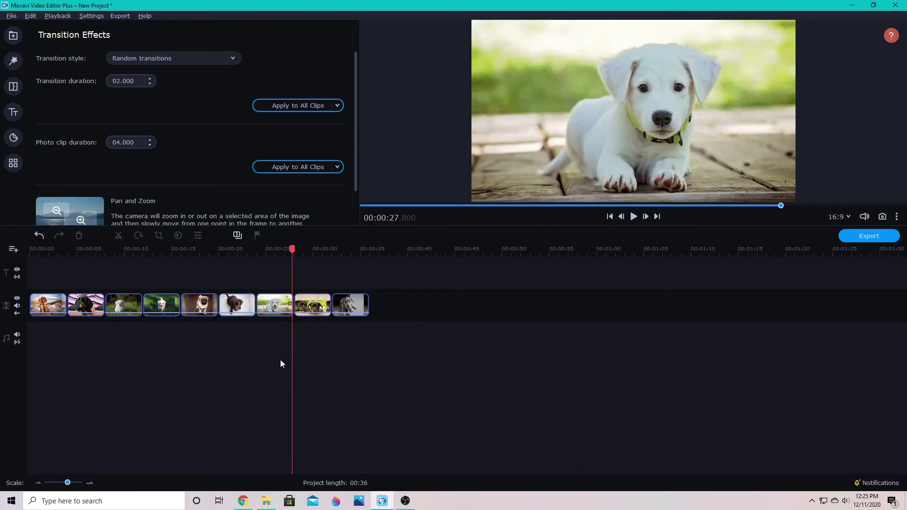
Browse the transition library and compare the styles in the Fade, Blur, Blocks and Geometric categories.
left_click(14, 86)
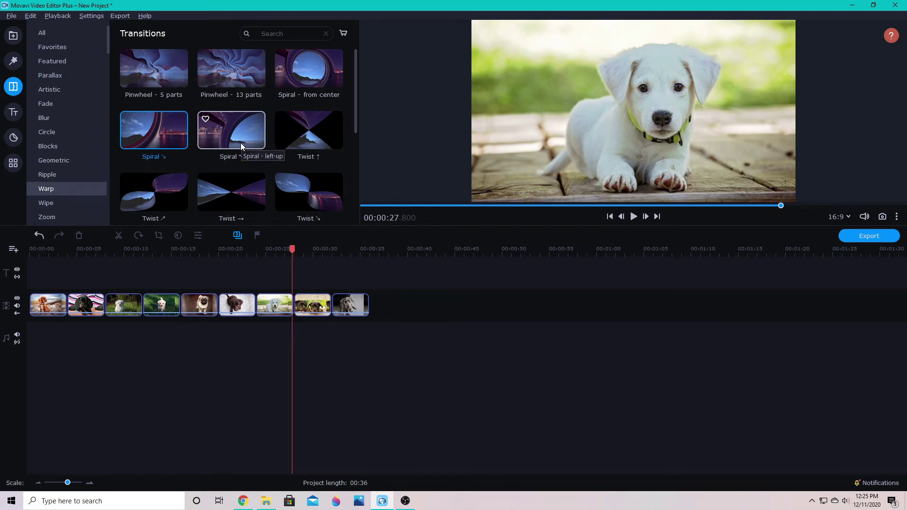
left_click(49, 105)
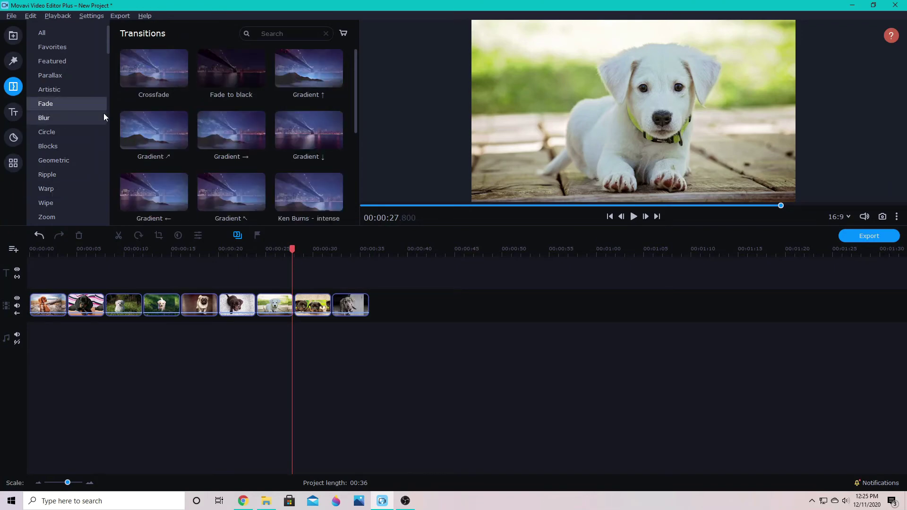
scroll(219, 166, "down", 1)
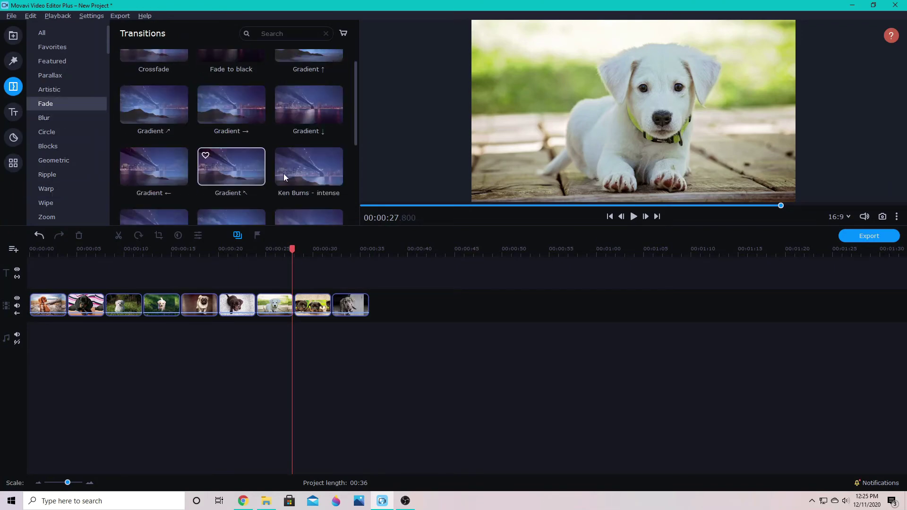
left_click(40, 118)
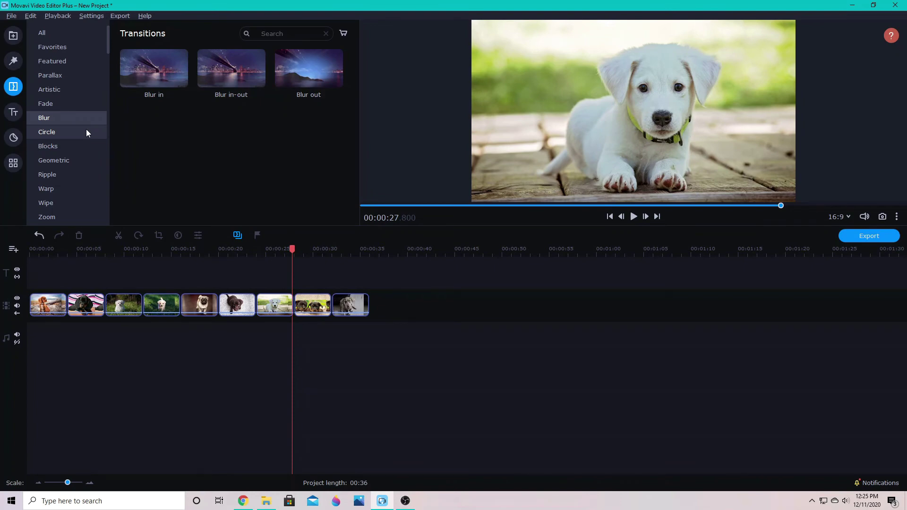
left_click(66, 146)
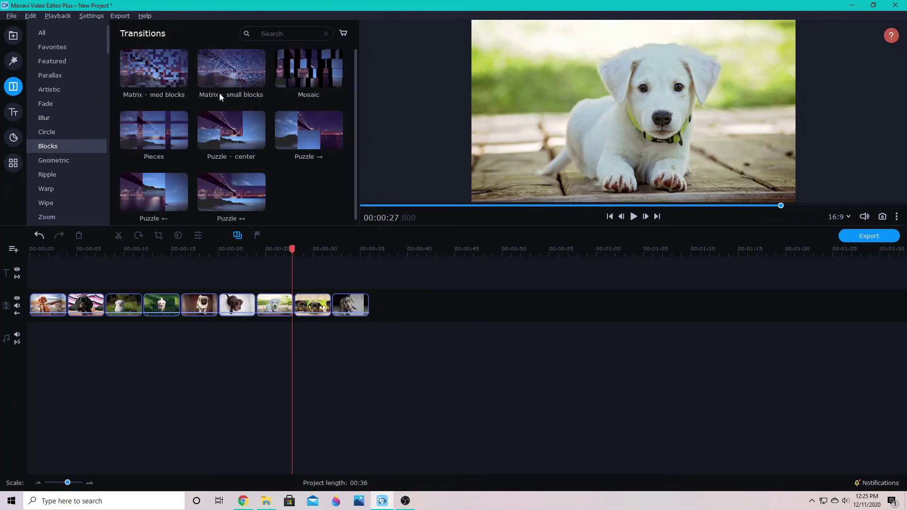
left_click(49, 162)
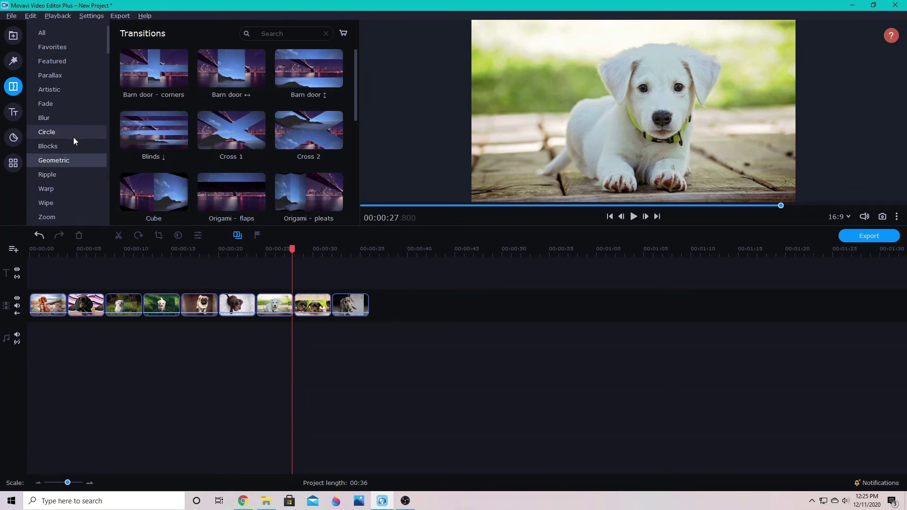
left_click(52, 103)
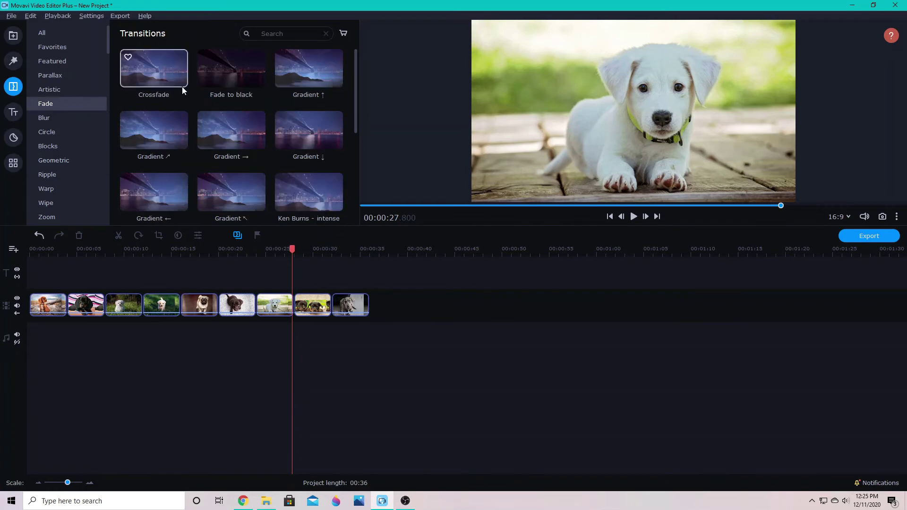
left_click(70, 118)
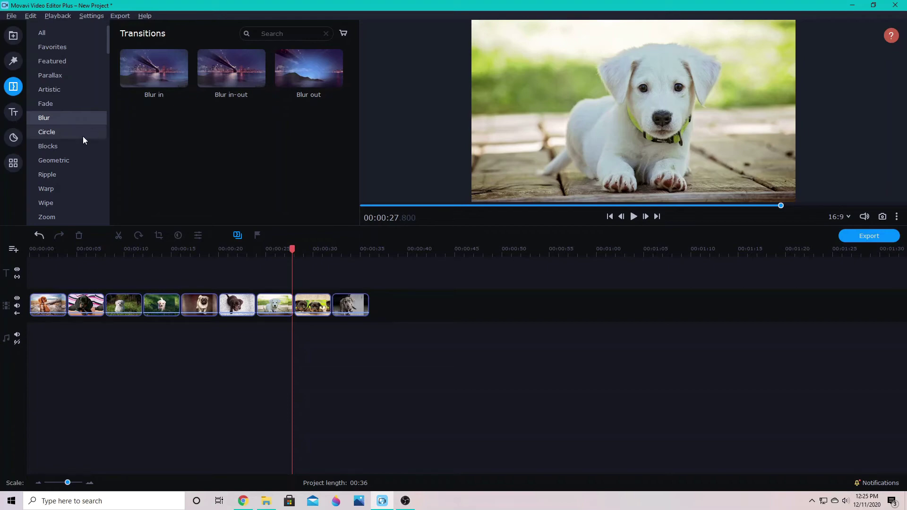
Add Gradient transitions from the Fade category between every pair of neighbouring photos on the video track.
left_click(58, 105)
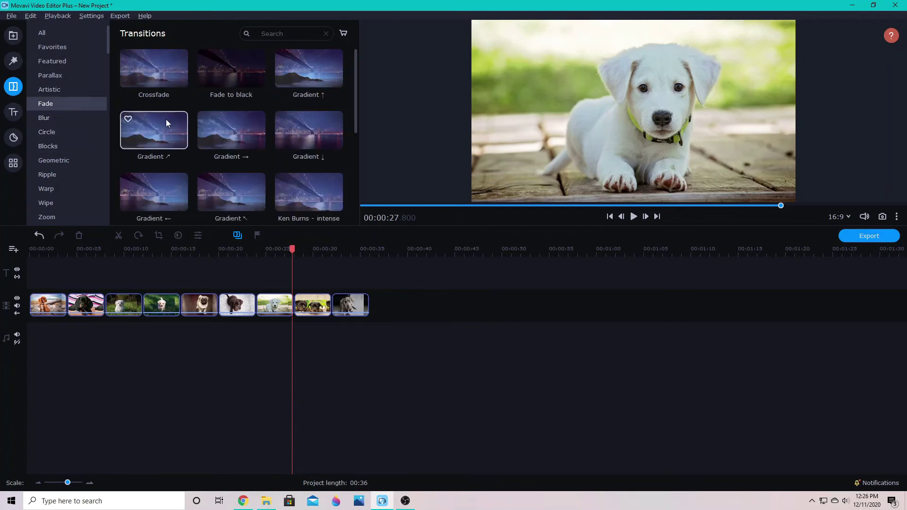
left_click_drag(155, 135, 68, 311)
left_click_drag(225, 139, 142, 310)
left_click_drag(285, 157, 104, 310)
left_click_drag(232, 190, 216, 311)
left_click_drag(161, 192, 178, 314)
left_click_drag(203, 178, 258, 308)
left_click_drag(280, 89, 294, 312)
left_click_drag(185, 142, 331, 312)
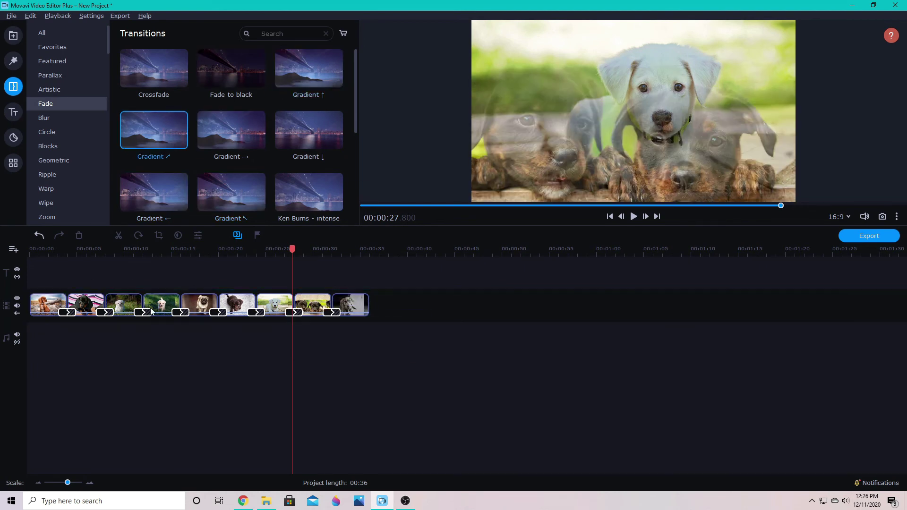
Play the project from about 3 seconds to preview the Gradient transitions, then stop playback.
left_click(59, 254)
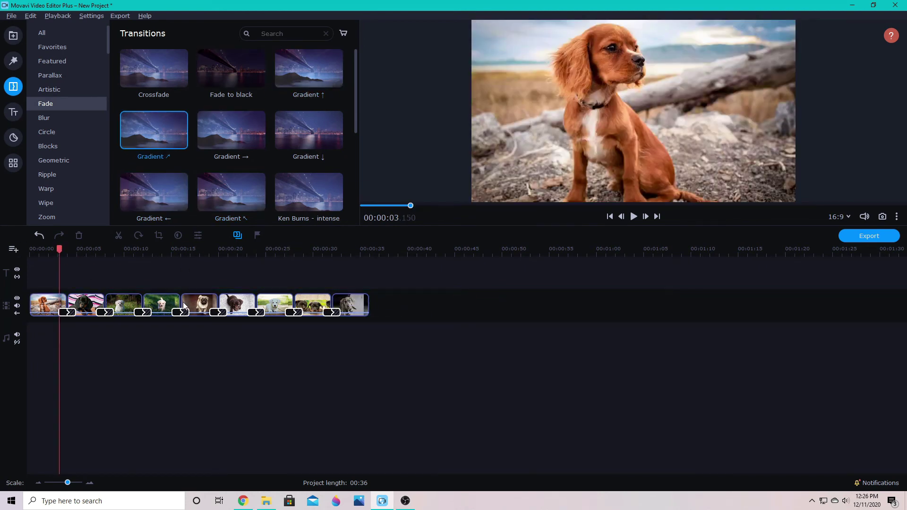
left_click(634, 217)
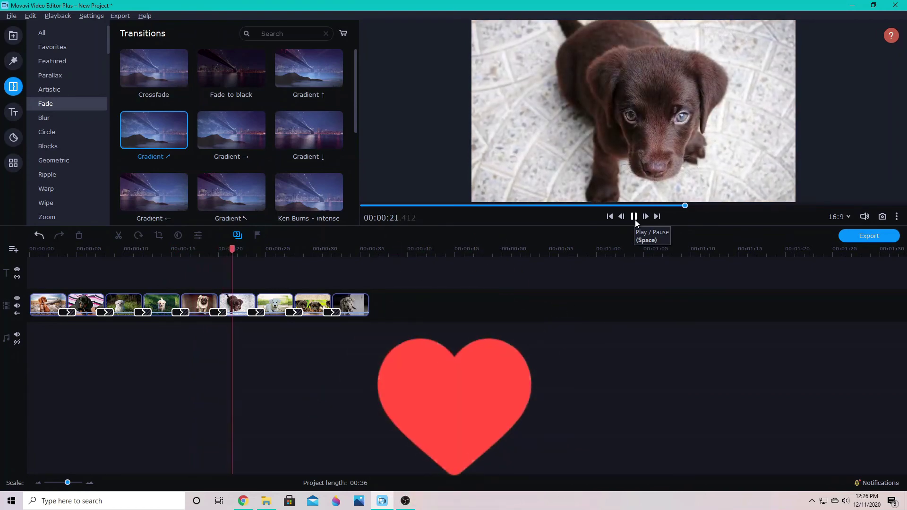
left_click(635, 219)
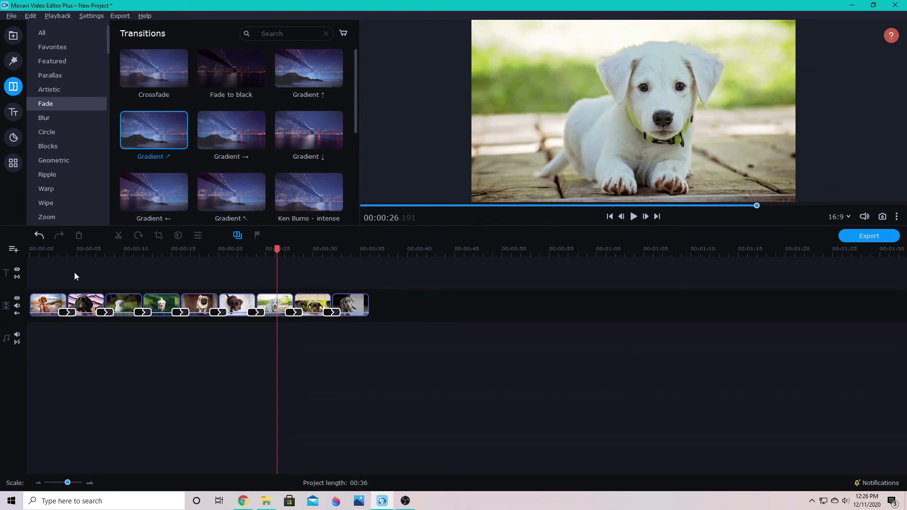
Add the Bouncing point title from the Intro videos category to the start of the video track, before the first photo.
left_click(14, 112)
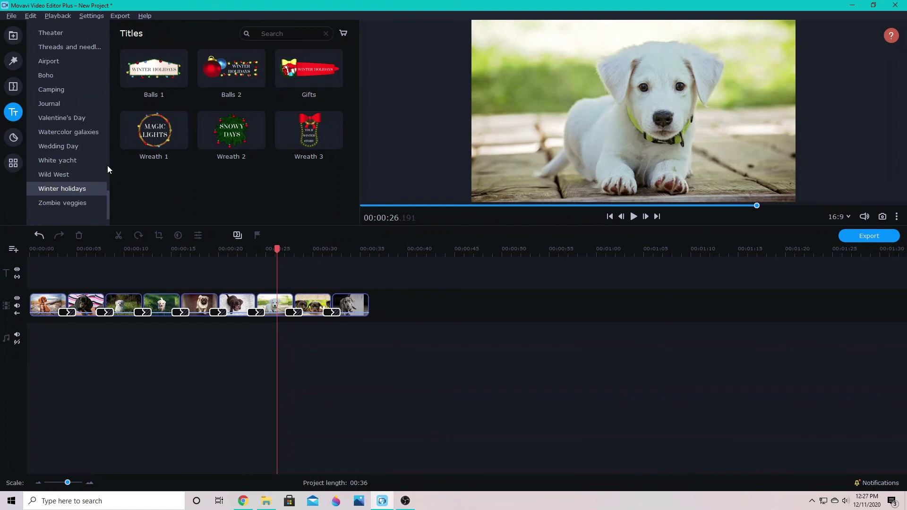
scroll(101, 166, "up", 15)
scroll(78, 152, "up", 5)
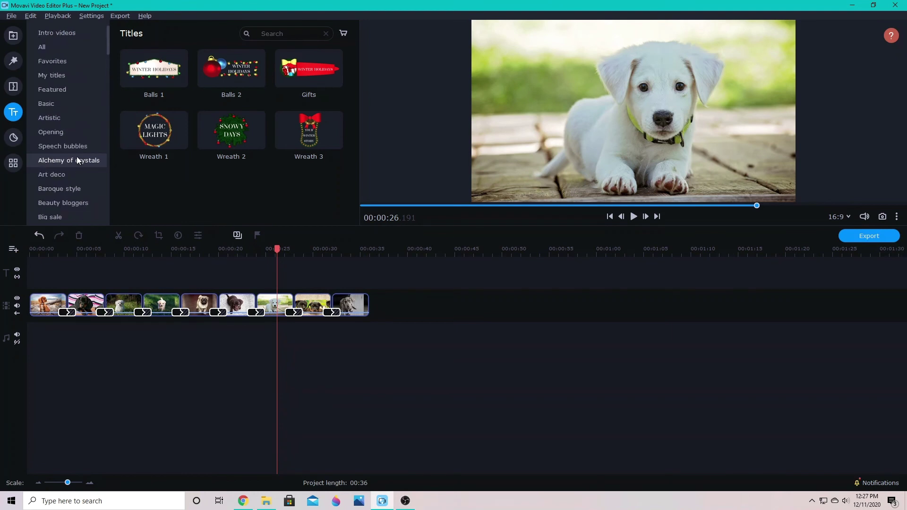
left_click(58, 29)
scroll(310, 165, "down", 1)
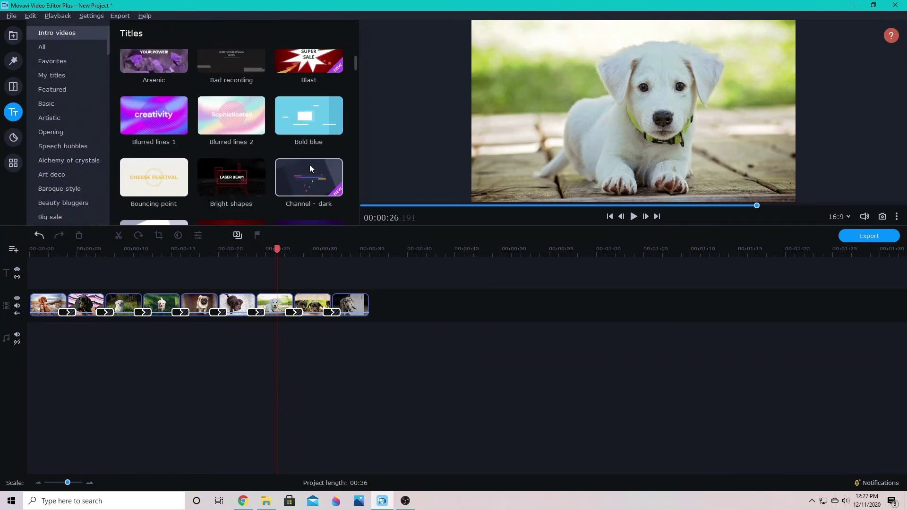
scroll(240, 172, "down", 1)
left_click_drag(157, 125, 31, 308)
Try to replace the intro clip's title text with "PUPPPIES!", and play the intro from the start to check it.
double_click(42, 302)
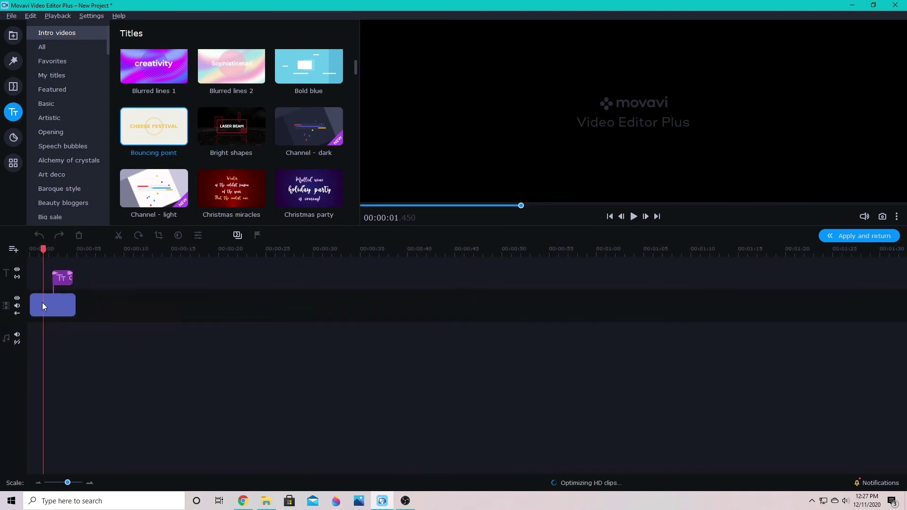
double_click(58, 278)
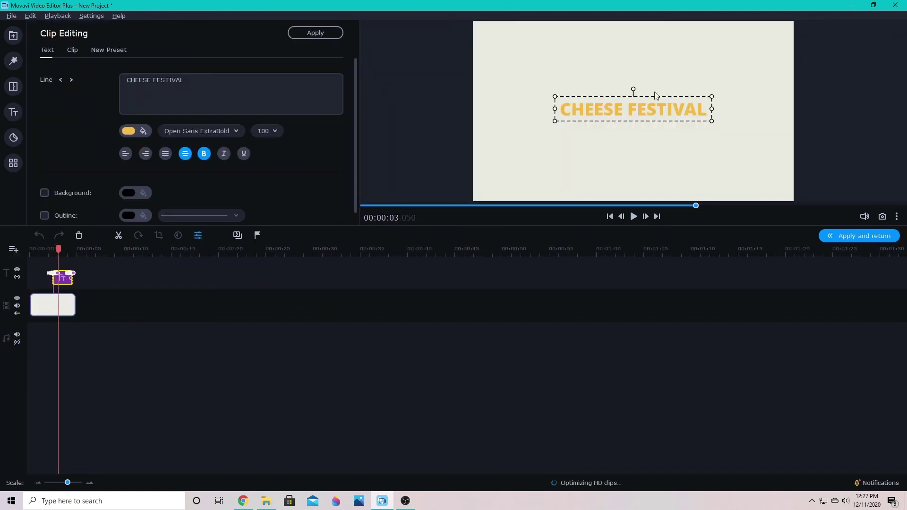
double_click(666, 108)
key("BackSpace")
key("BackSpace")
key("BackSpace")
key("BackSpace")
key("BackSpace")
key("BackSpace")
key("BackSpace")
key("BackSpace")
type("PUPPPIES!")
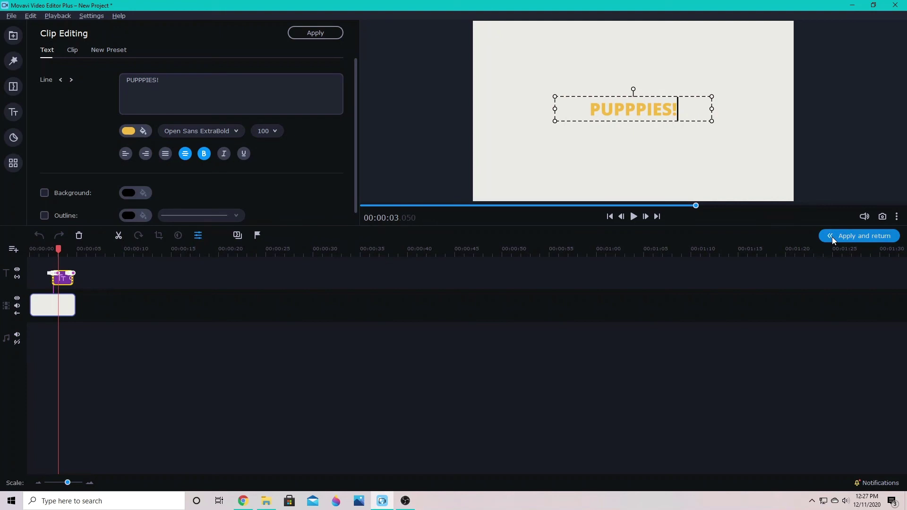
left_click(859, 236)
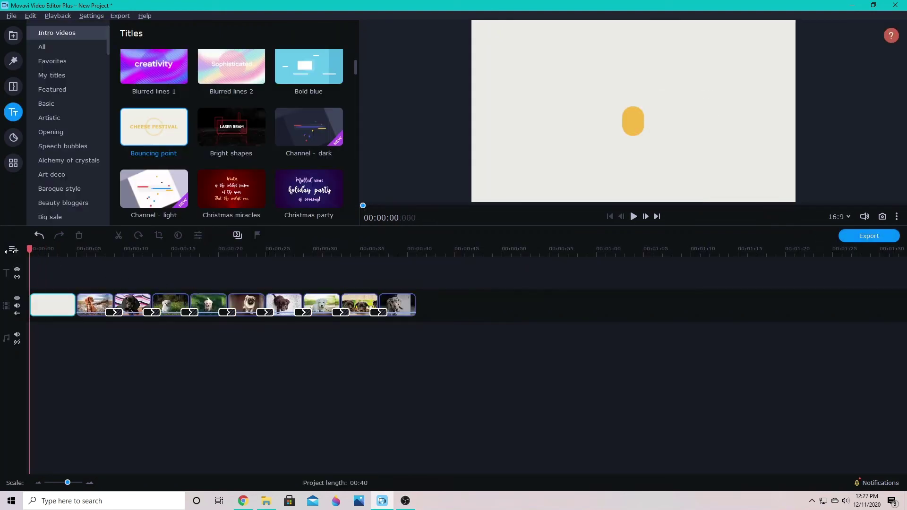
left_click(634, 217)
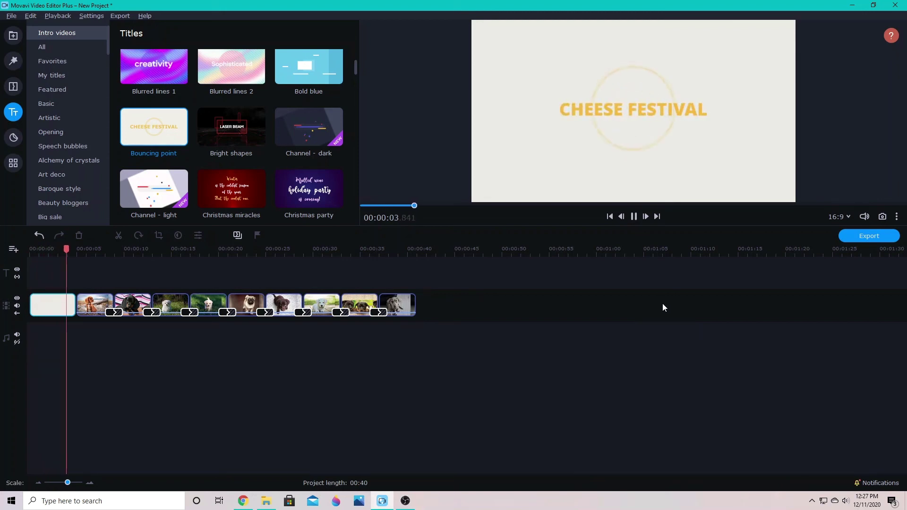
left_click(634, 217)
Replace the intro clip's "CHEESE FESTIVAL" text with "PUPPIES", and play the project from the start to check it.
double_click(65, 310)
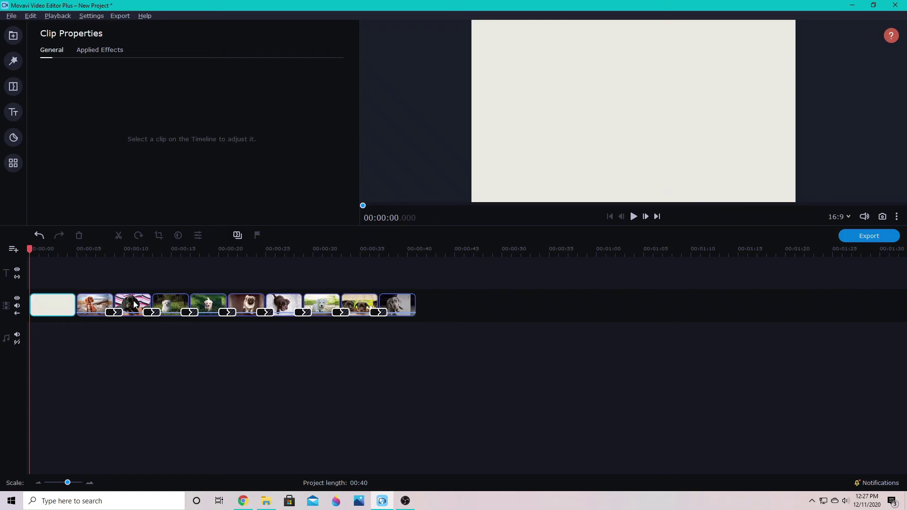
double_click(64, 306)
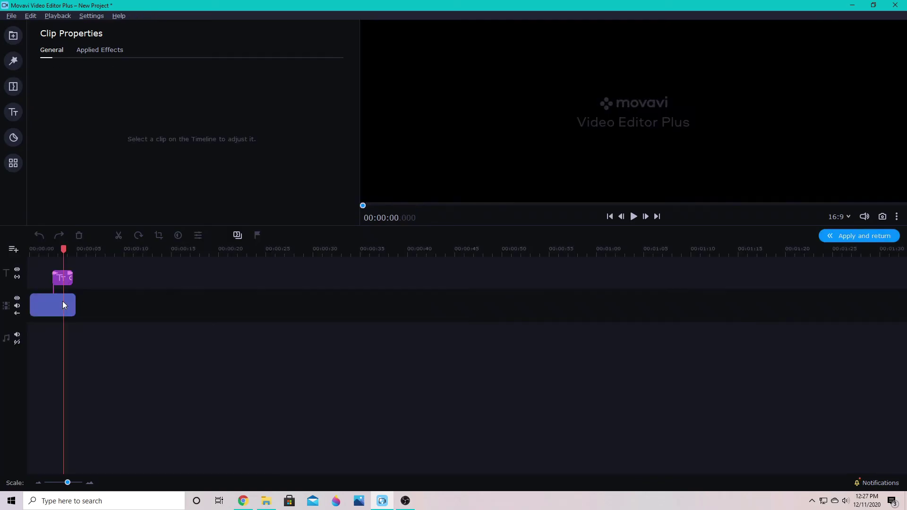
left_click(66, 278)
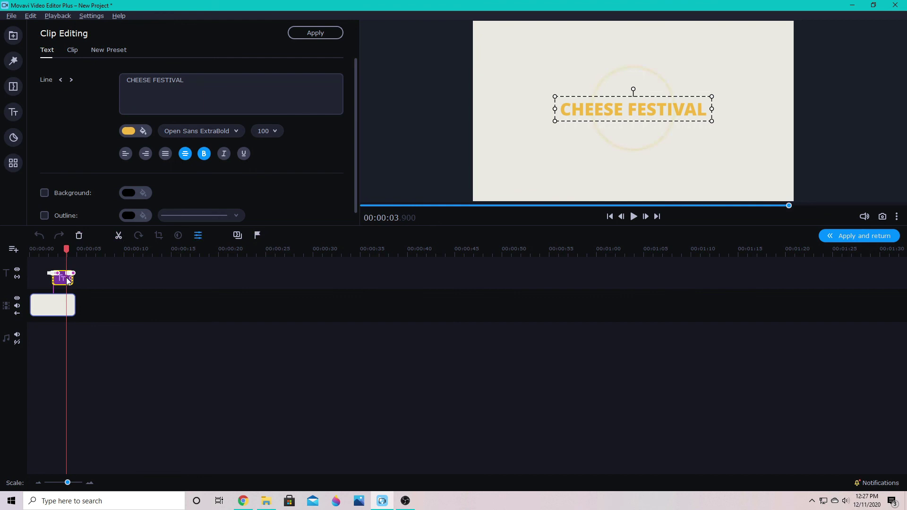
double_click(626, 104)
double_click(665, 108)
left_click(668, 109)
left_click_drag(704, 109, 486, 118)
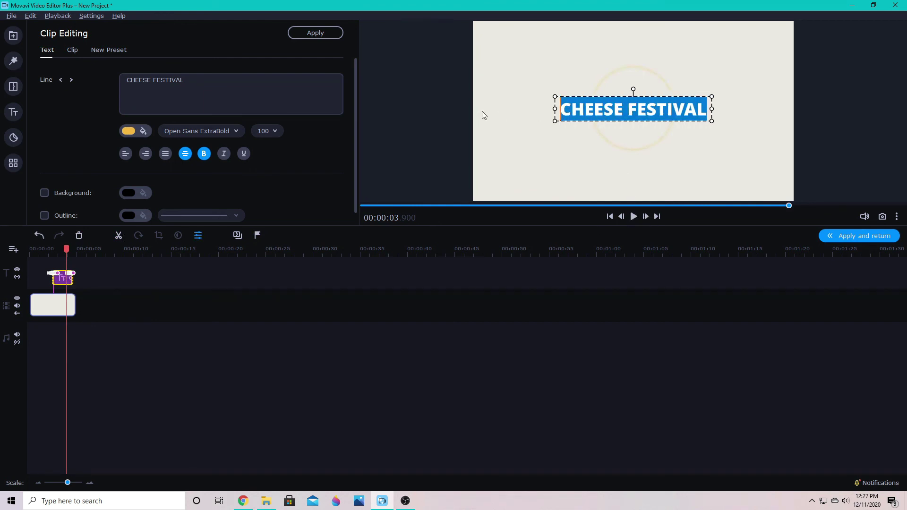
type("PUPPIES")
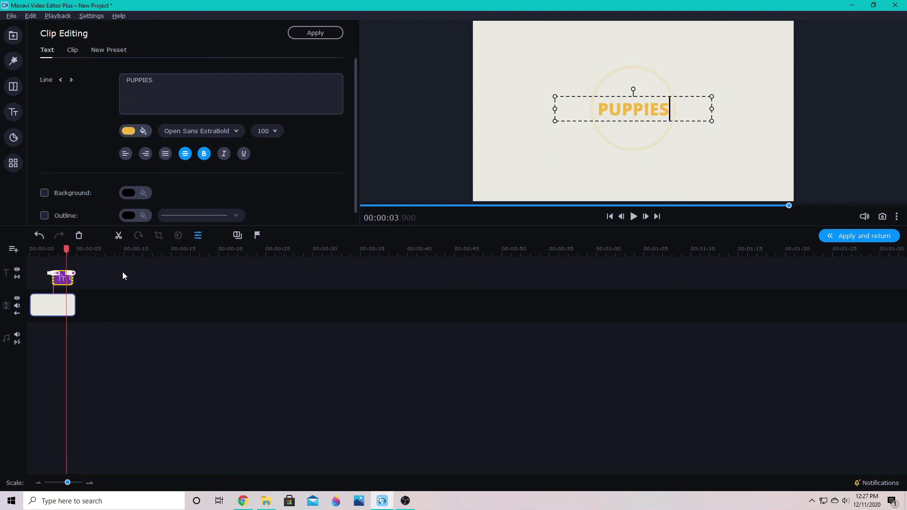
left_click(86, 271)
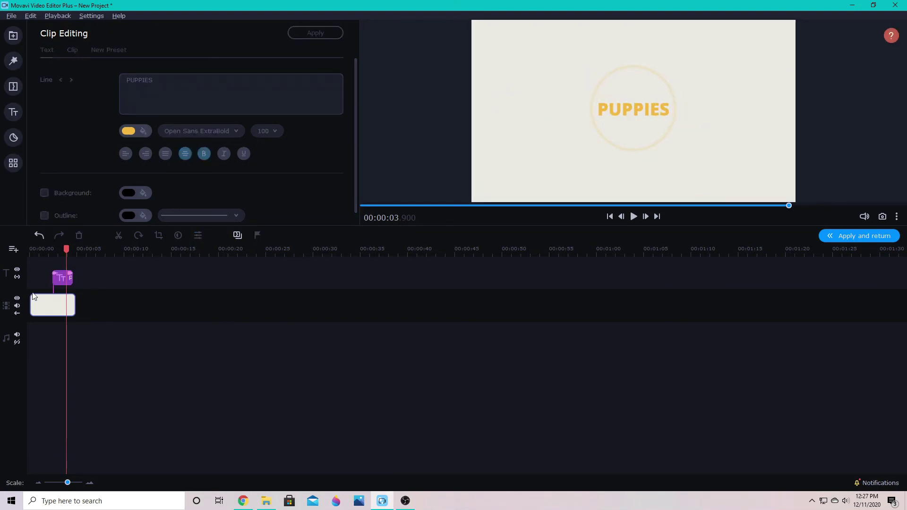
left_click(880, 239)
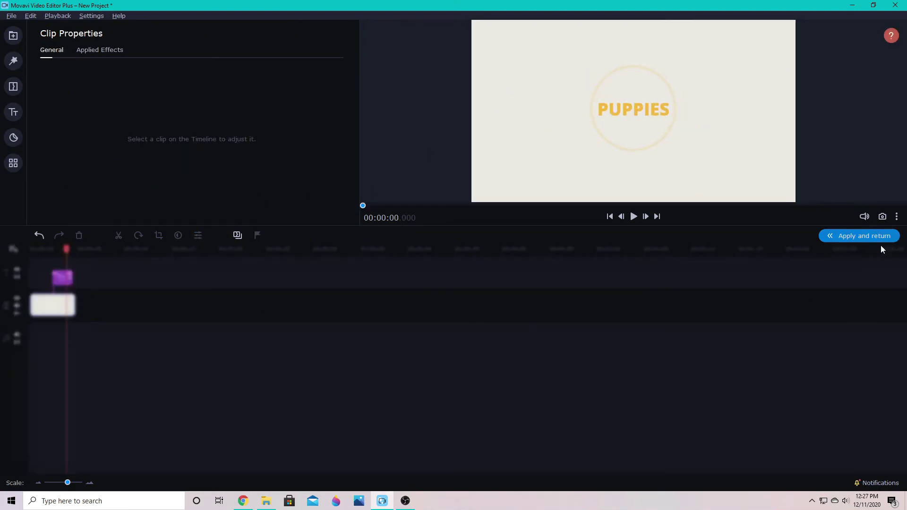
left_click(634, 216)
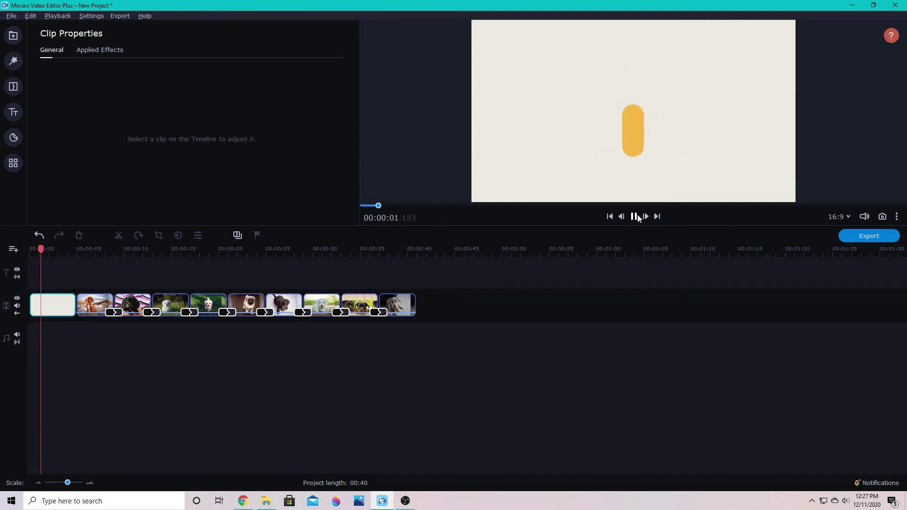